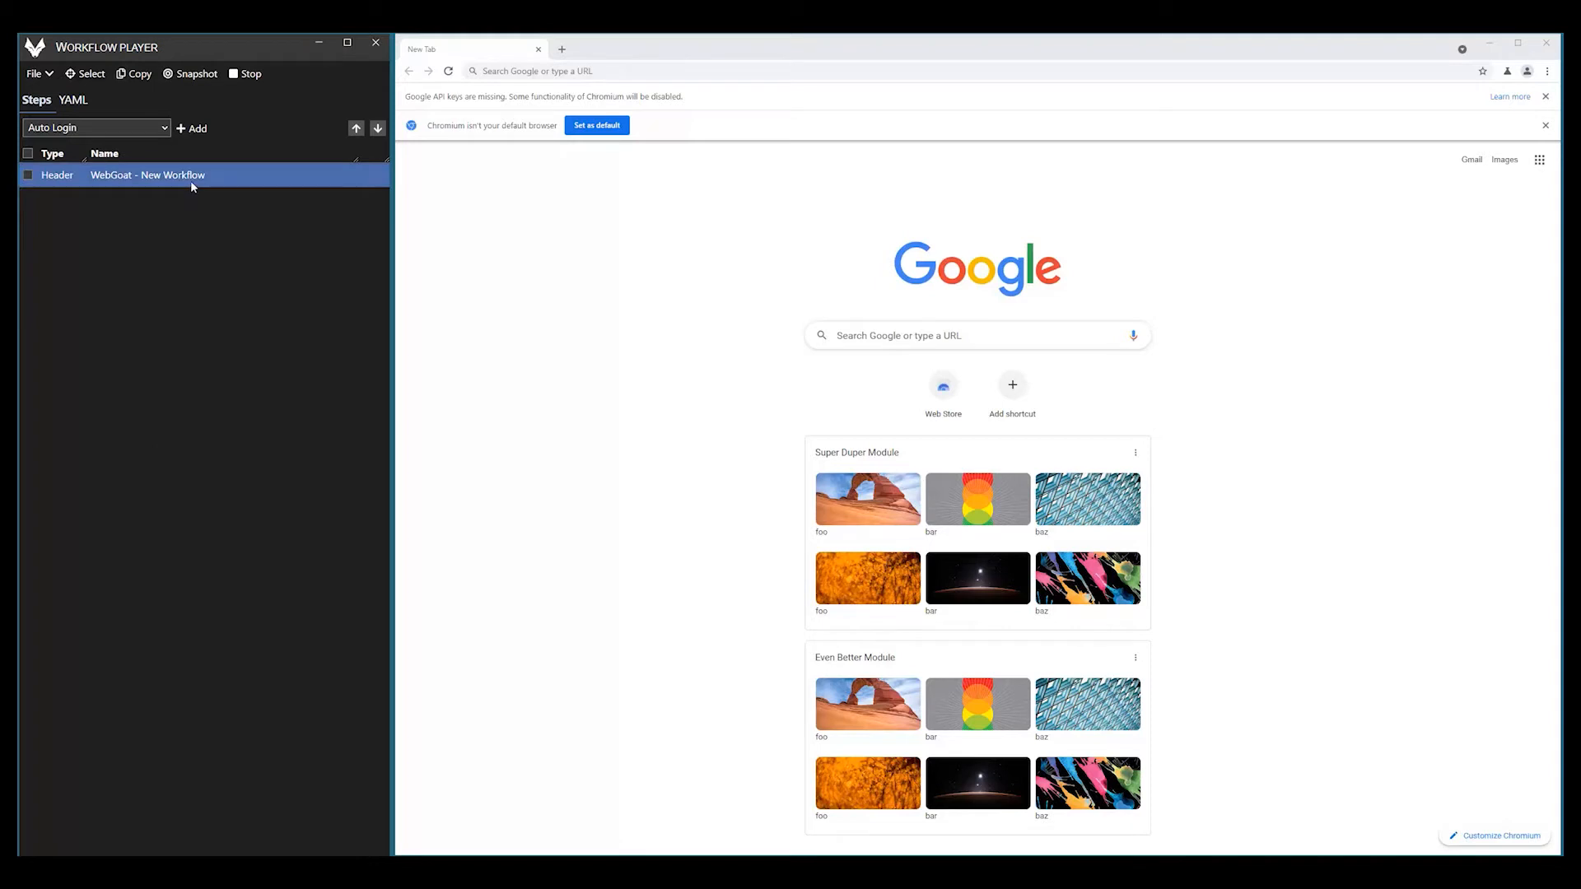
Rename the new workflow in its header as "WebGoat Login" and apply the change.
left_click(190, 179)
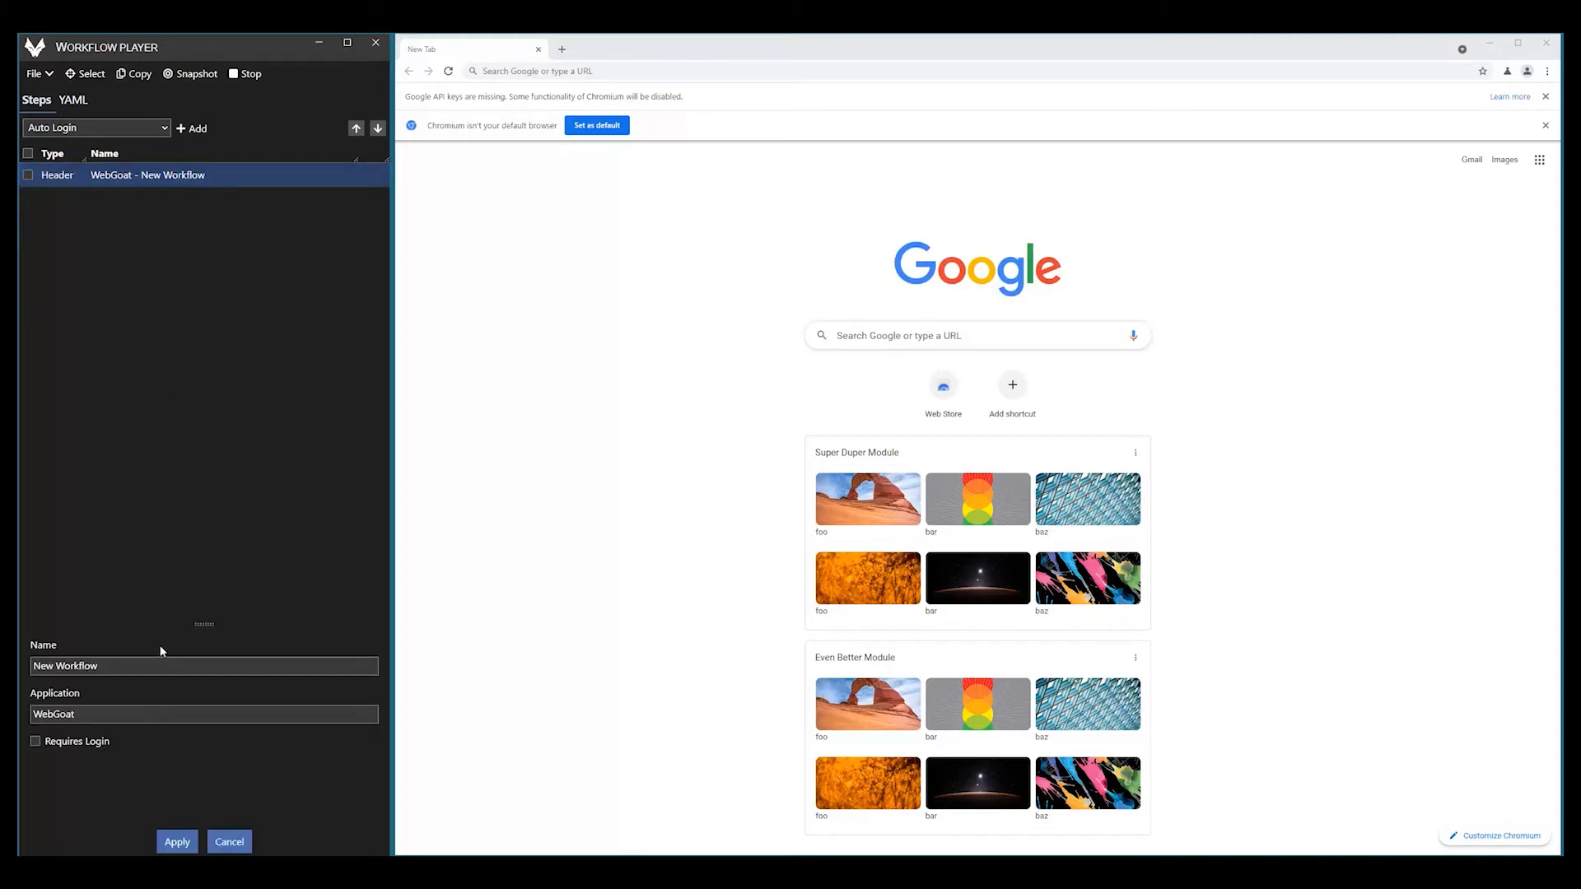
left_click_drag(148, 666, 36, 661)
type("WebGoat Login")
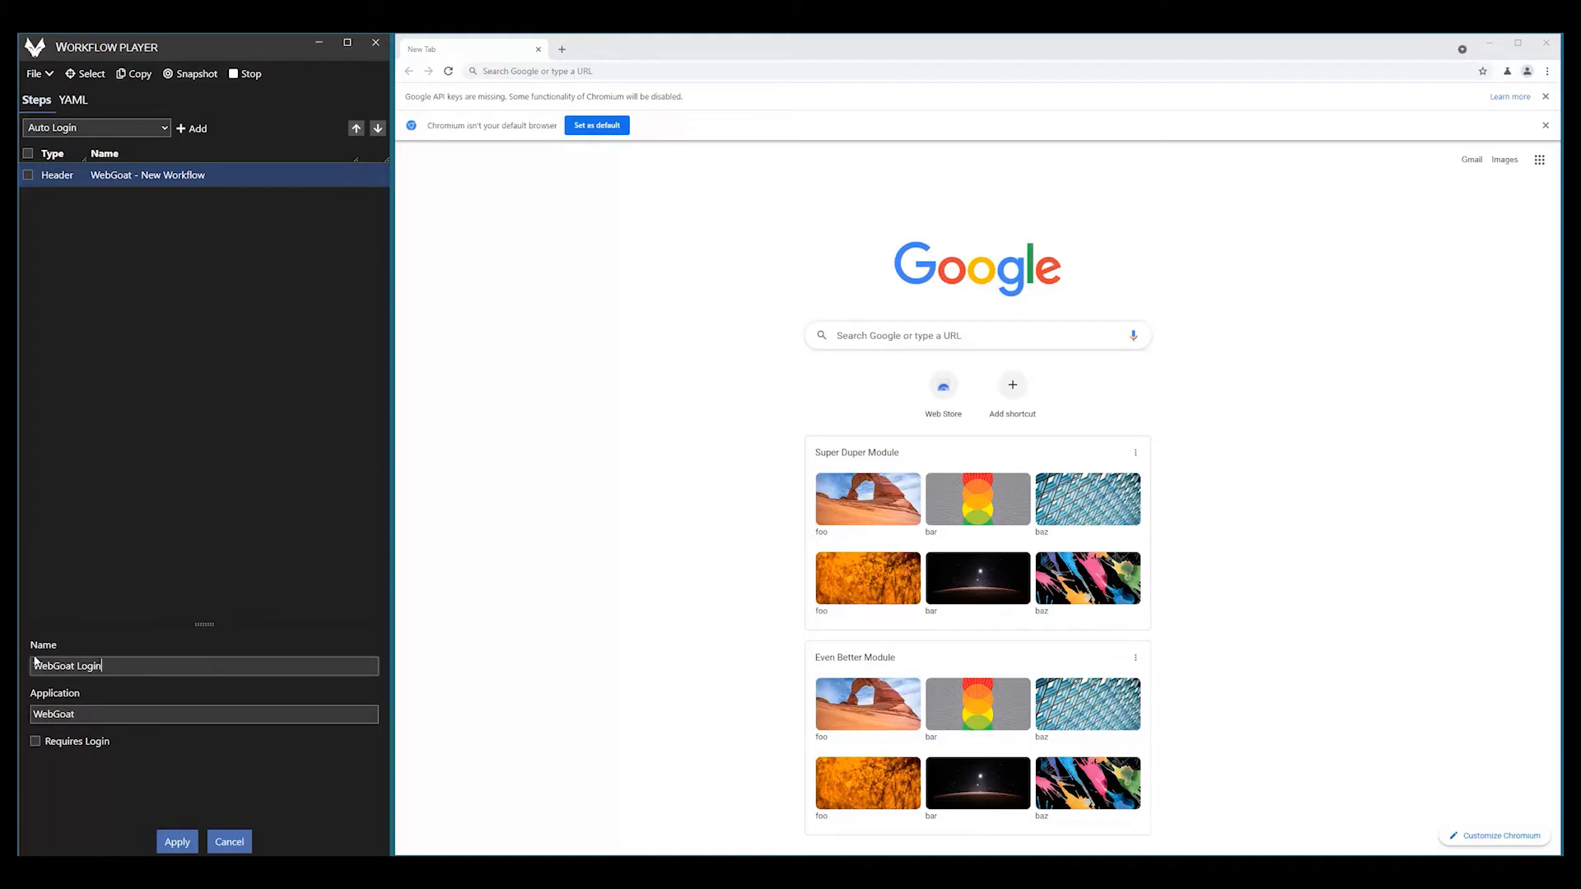
left_click(174, 841)
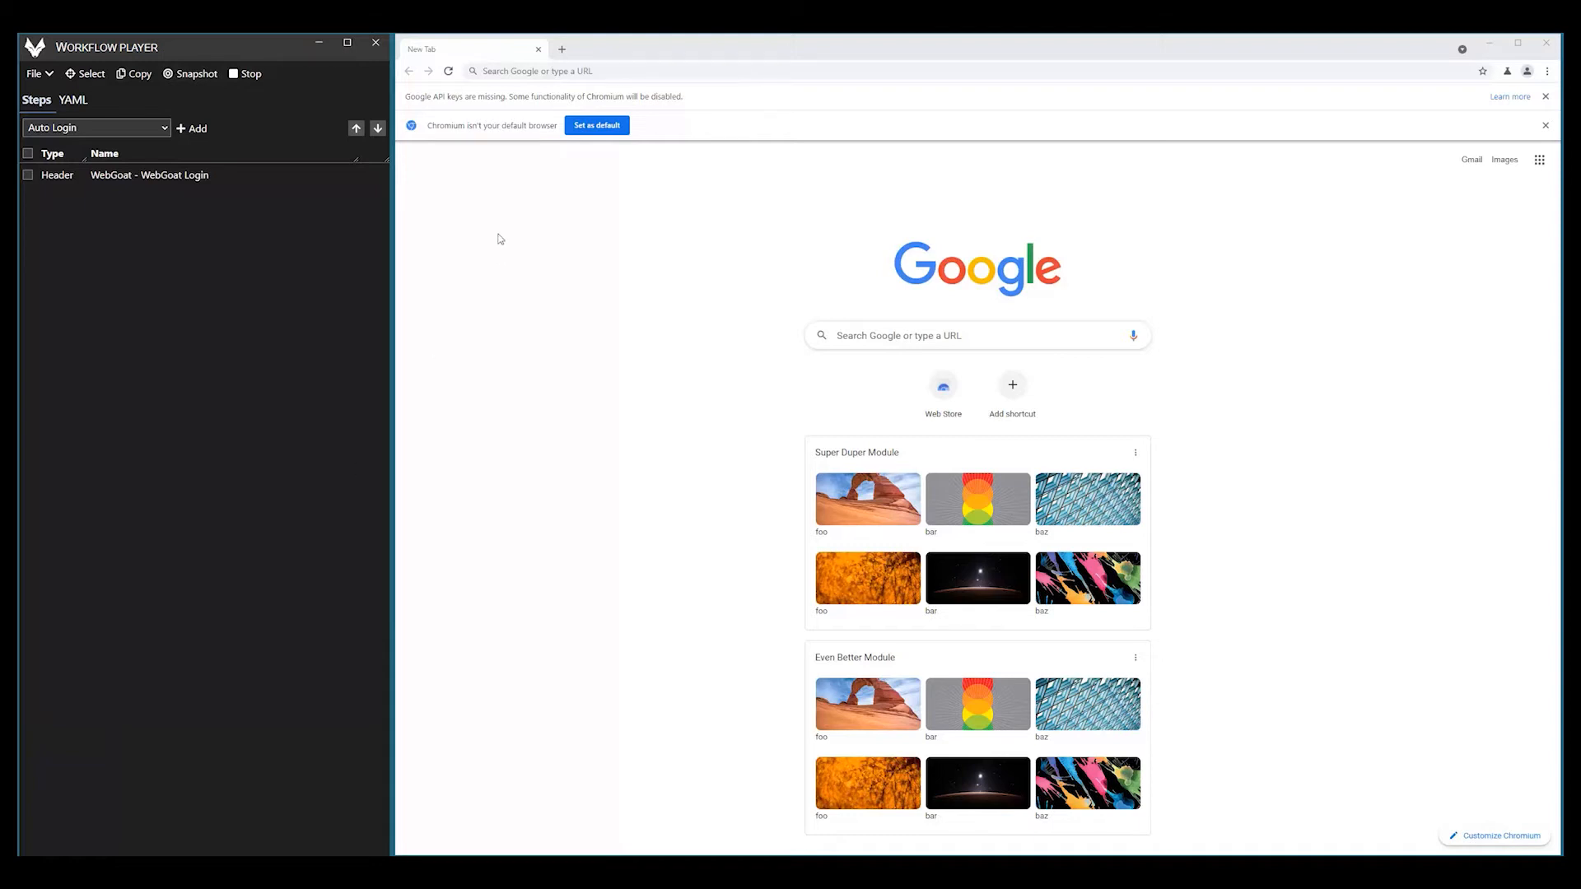
left_click(639, 69)
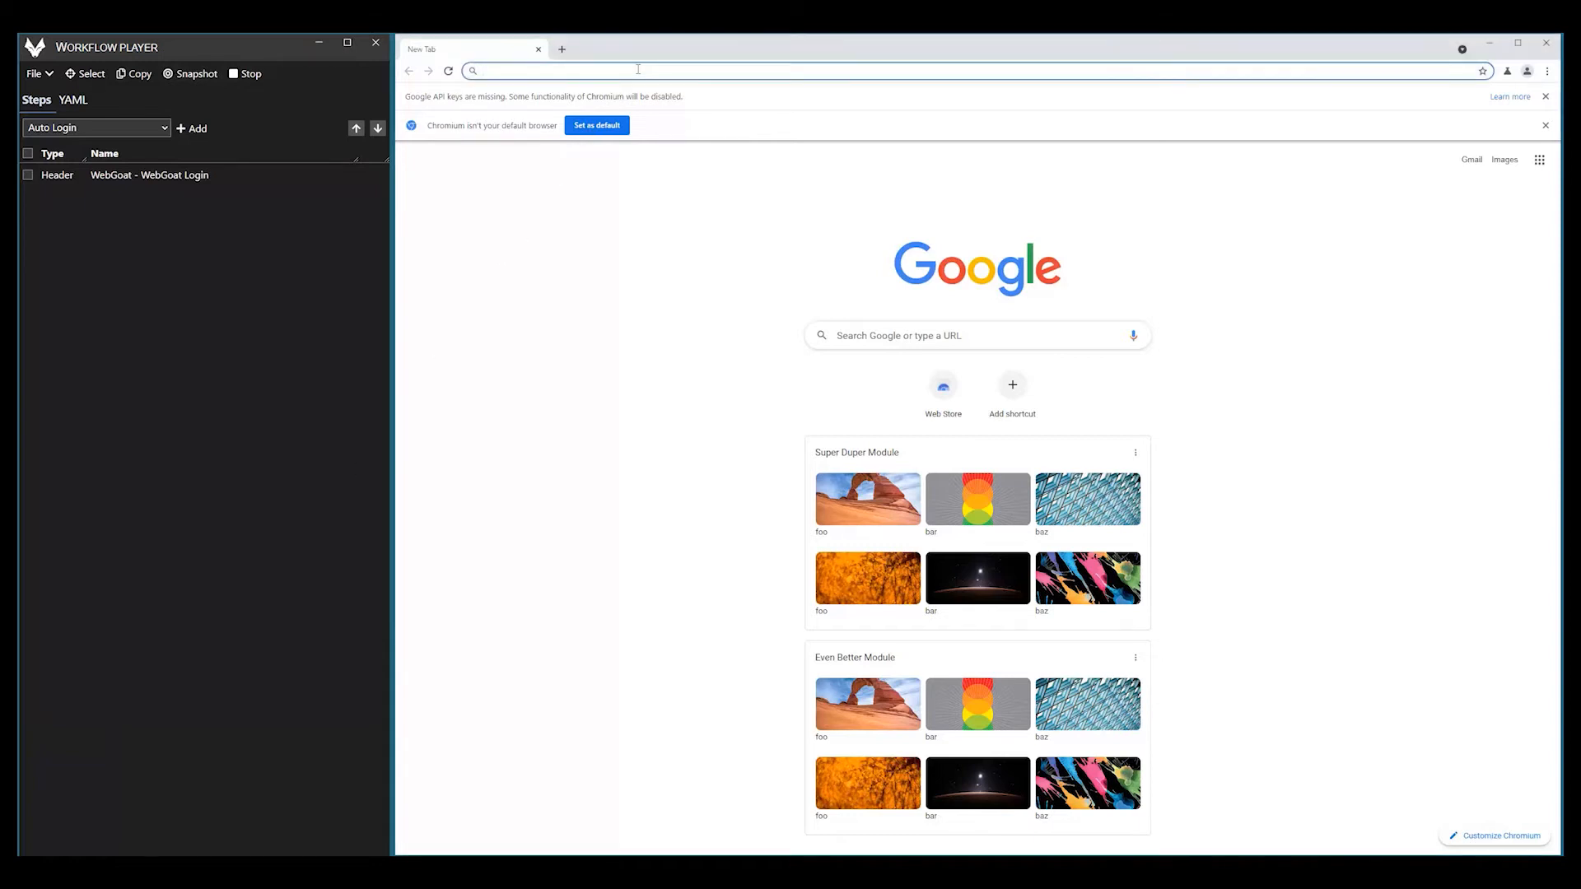
type("http://localhost:8080/WebGoat")
key("Return")
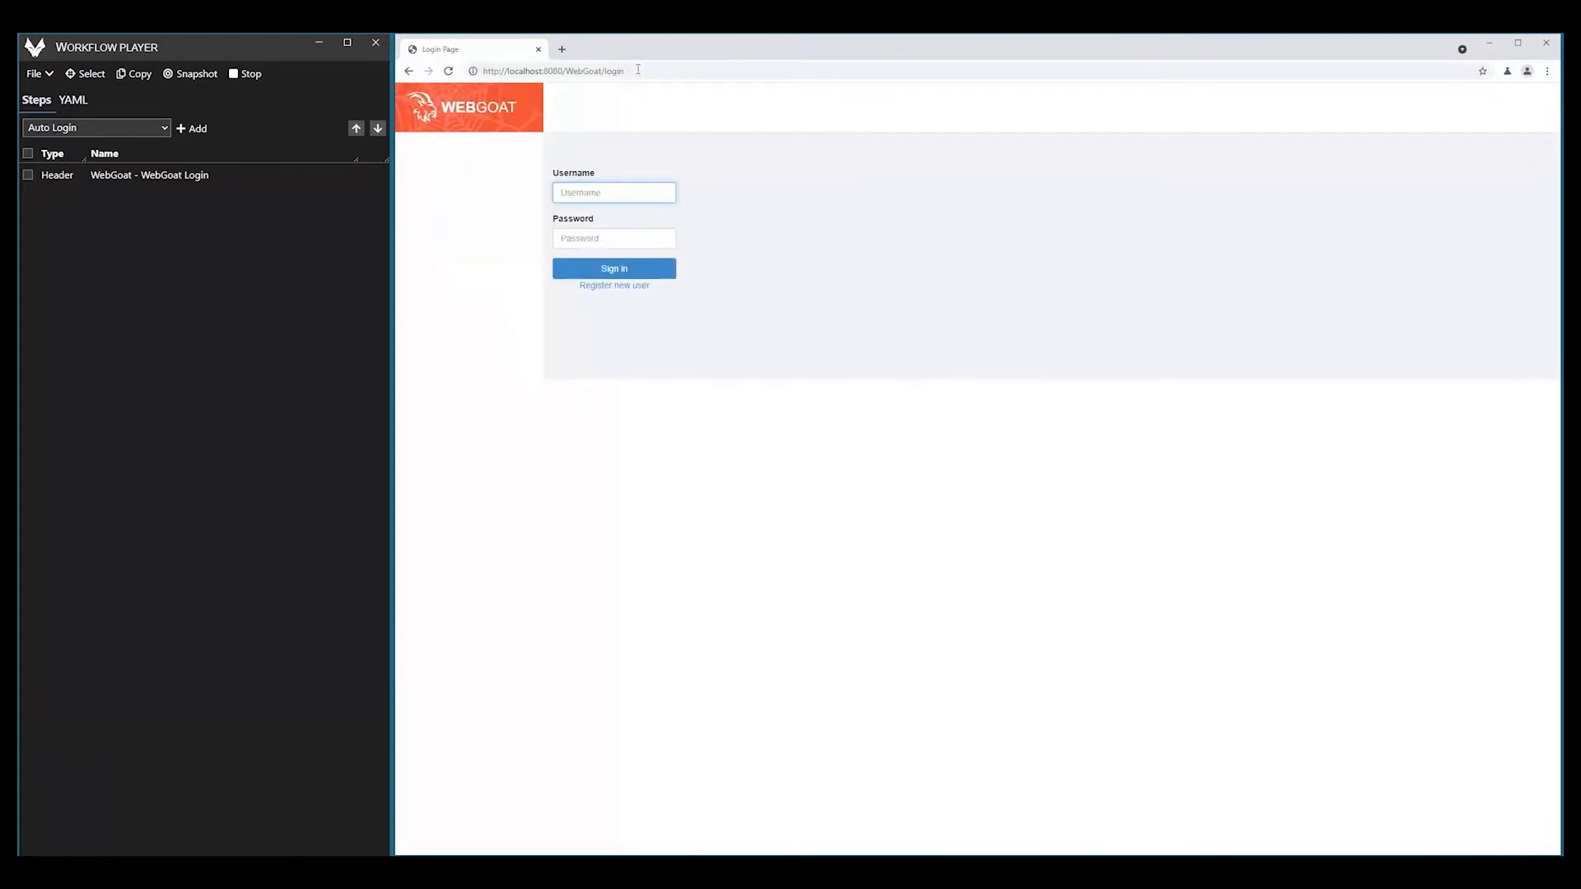
Record the login actions by capturing the Username field, the Password field and the Sign in button on the login page.
key("alt")
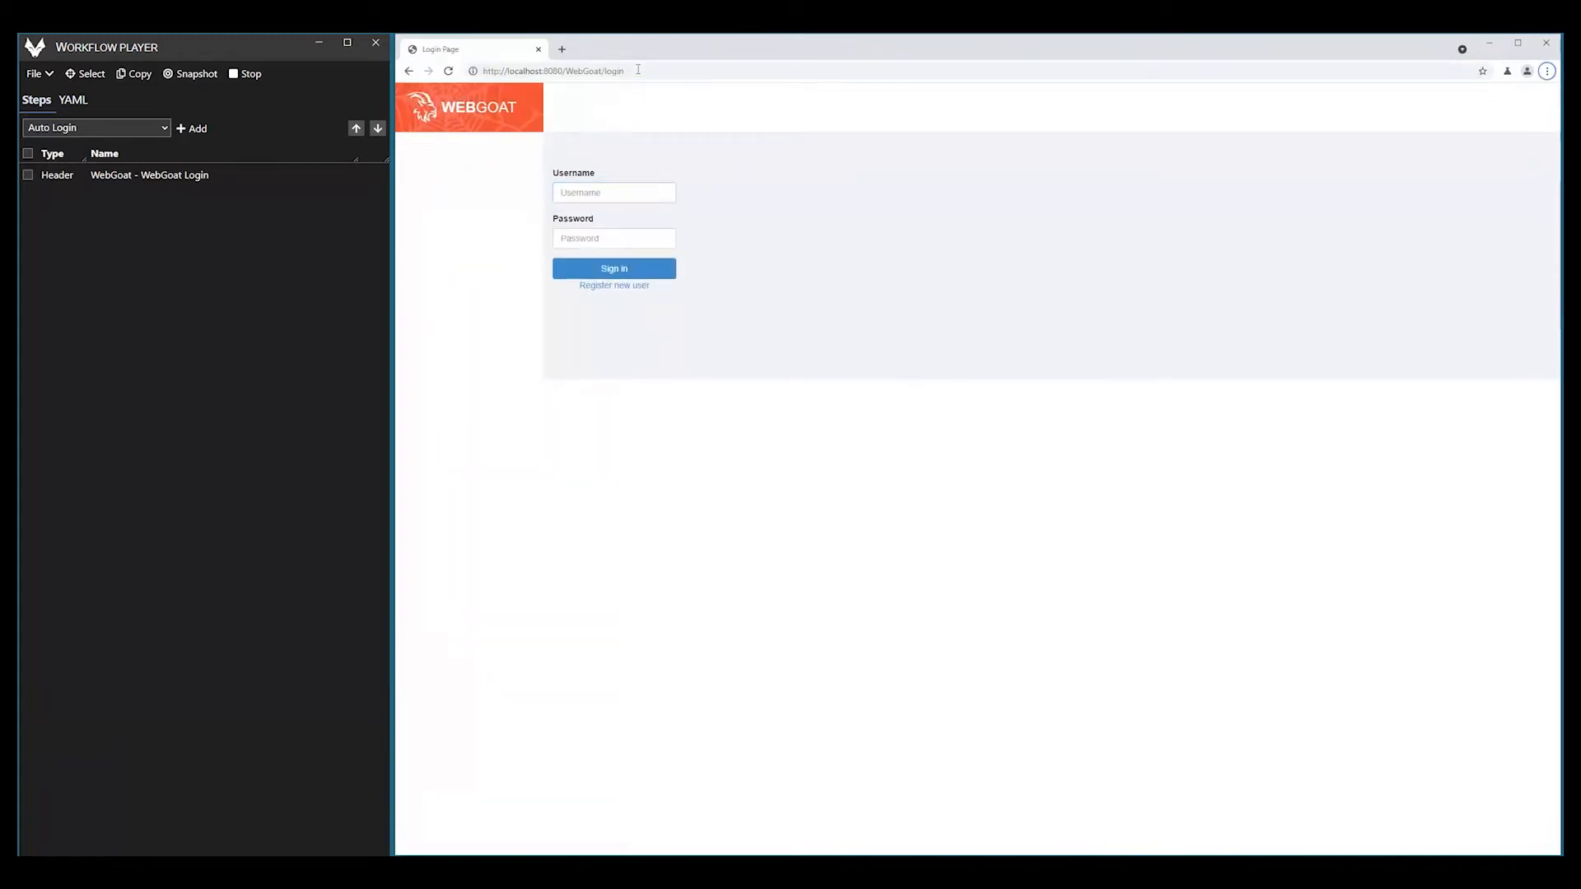
left_click(601, 197)
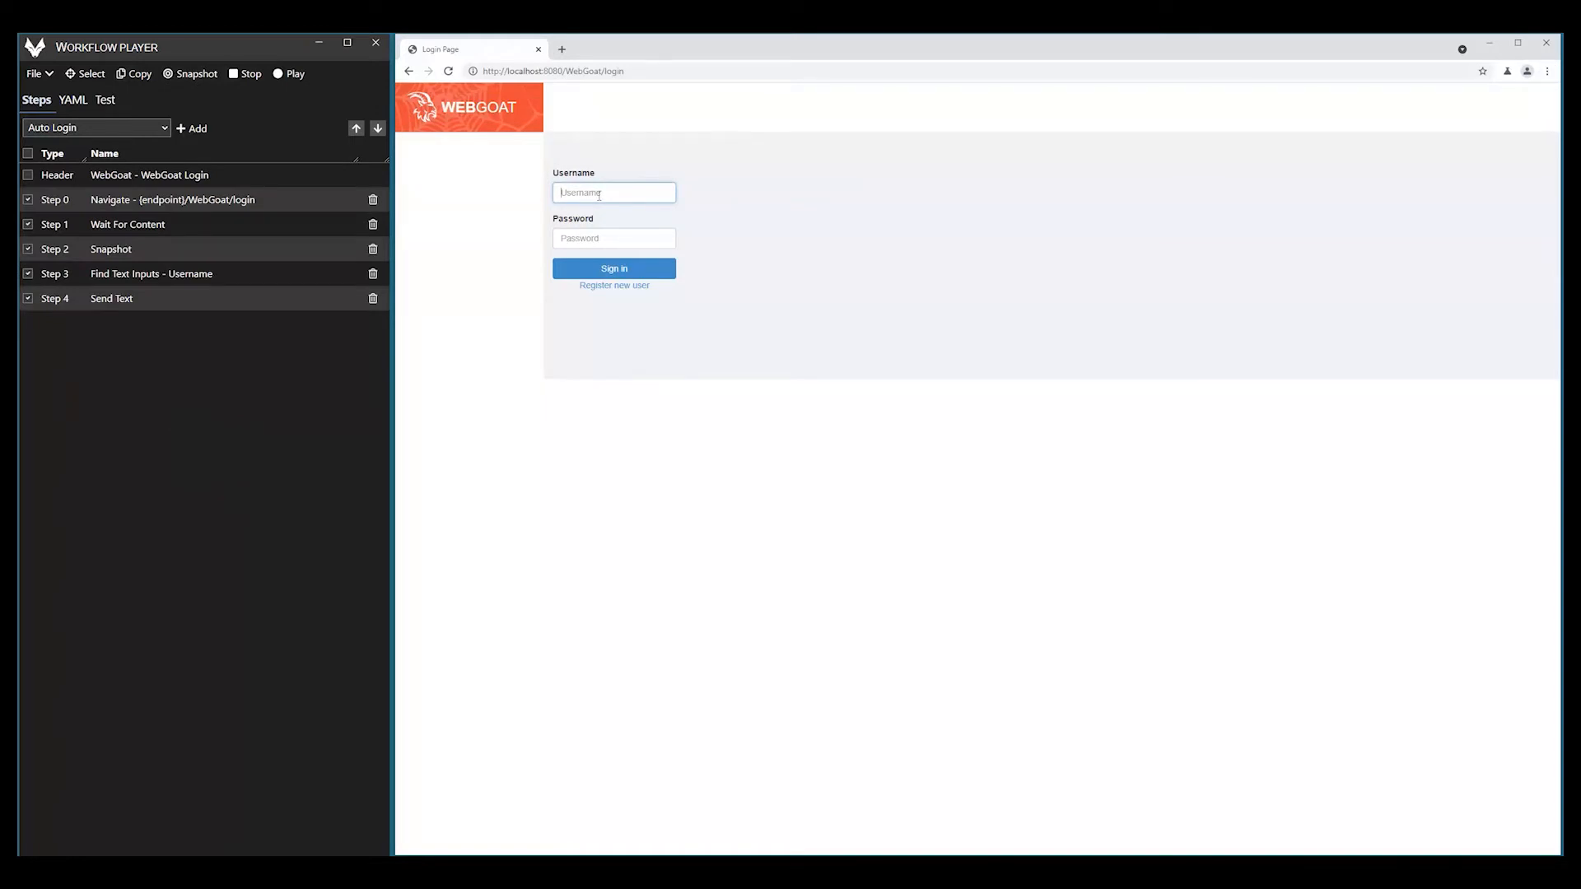
key("alt")
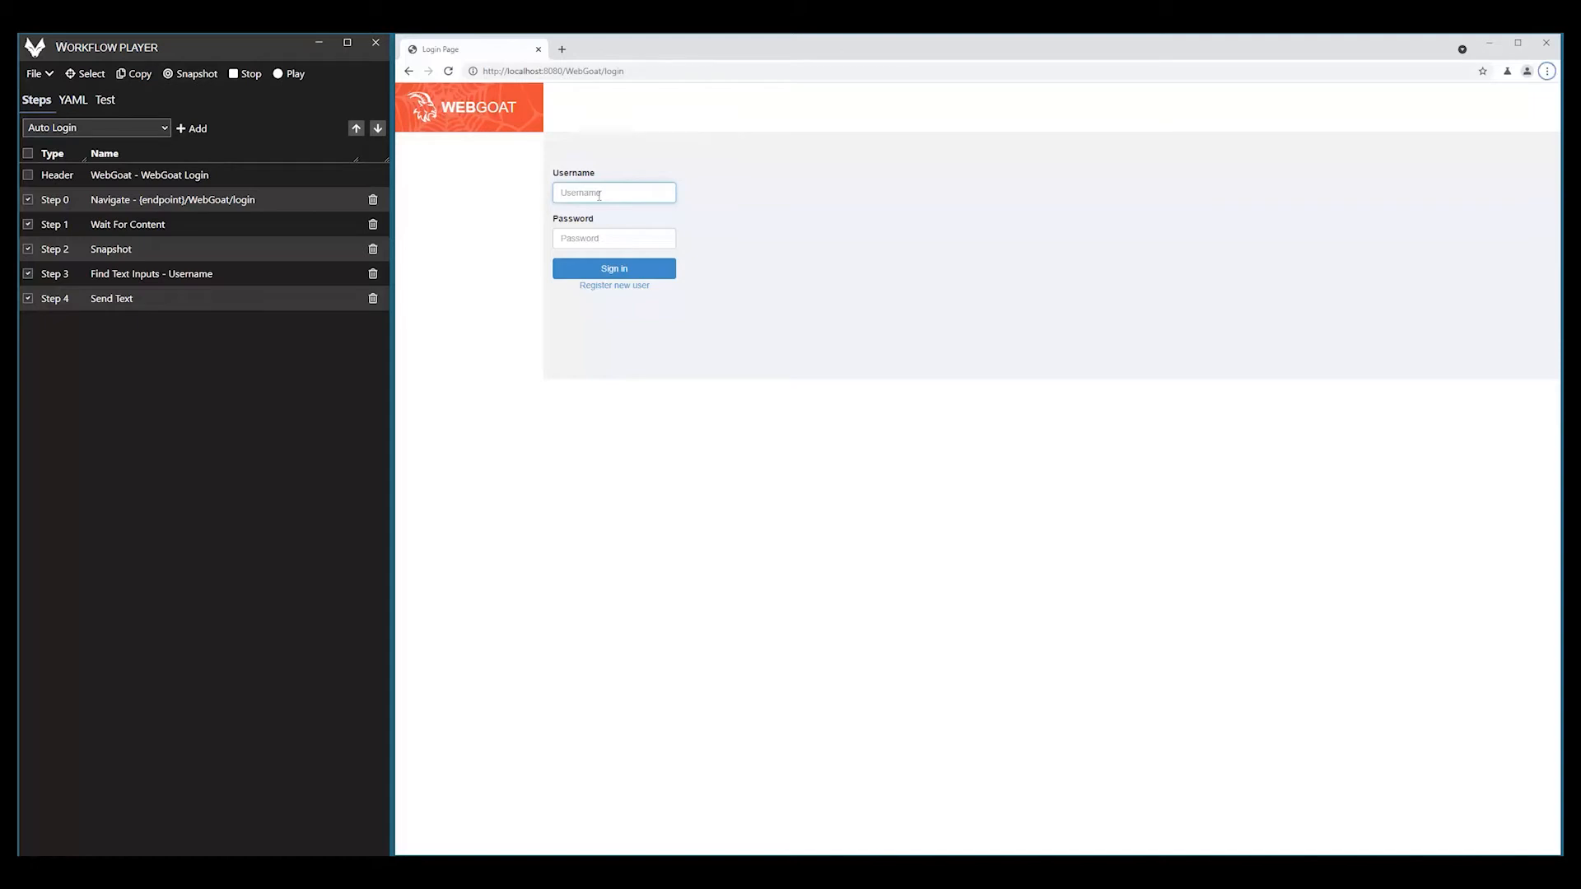
left_click(589, 244)
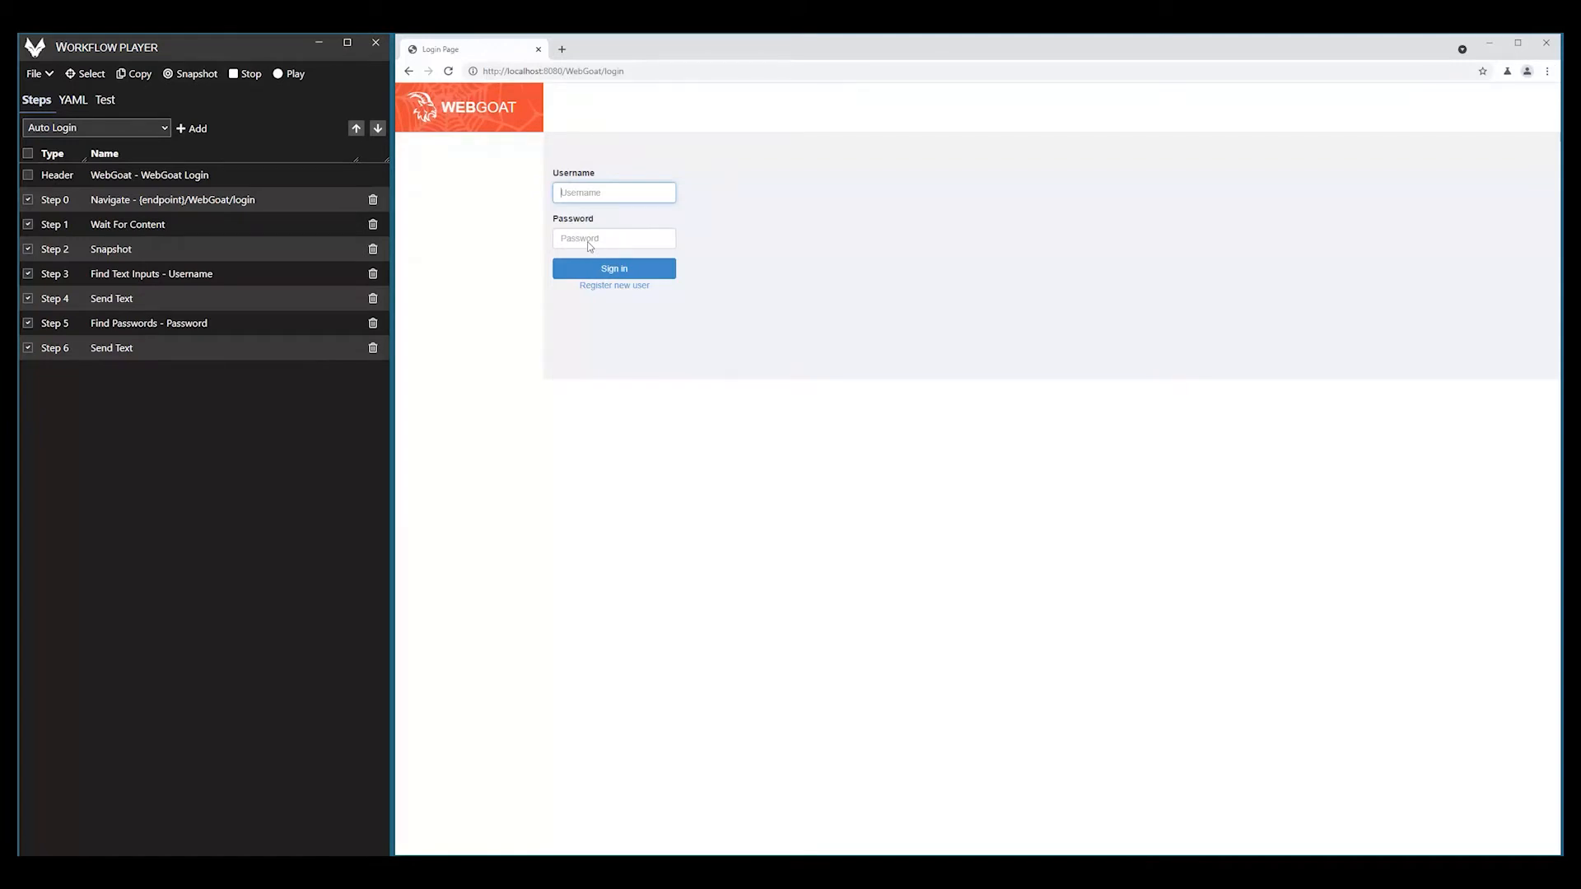
key("alt")
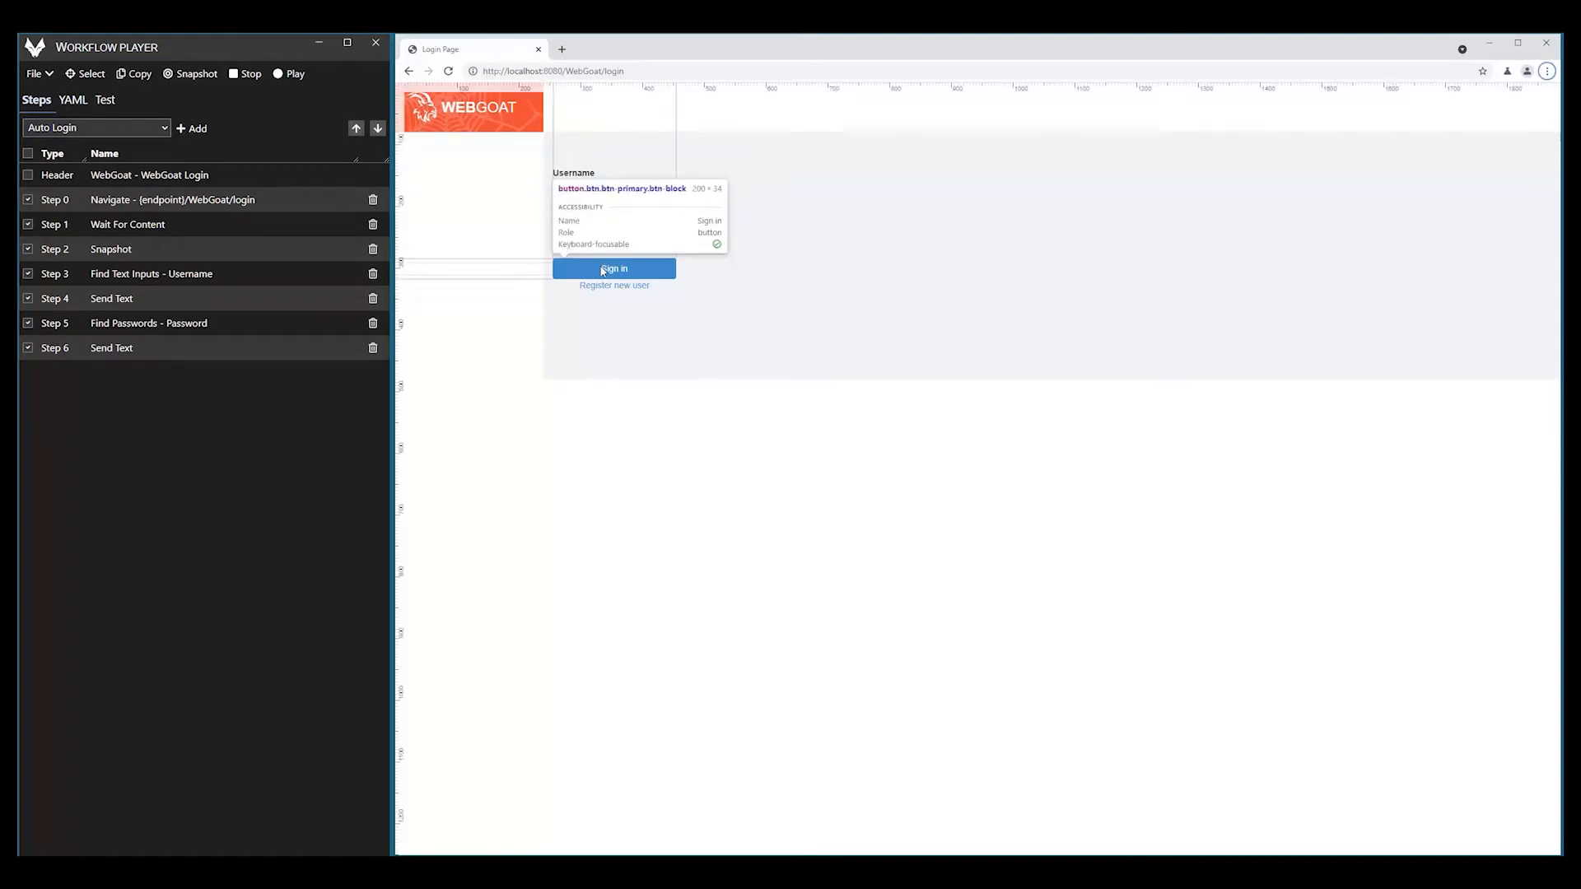
left_click(603, 270)
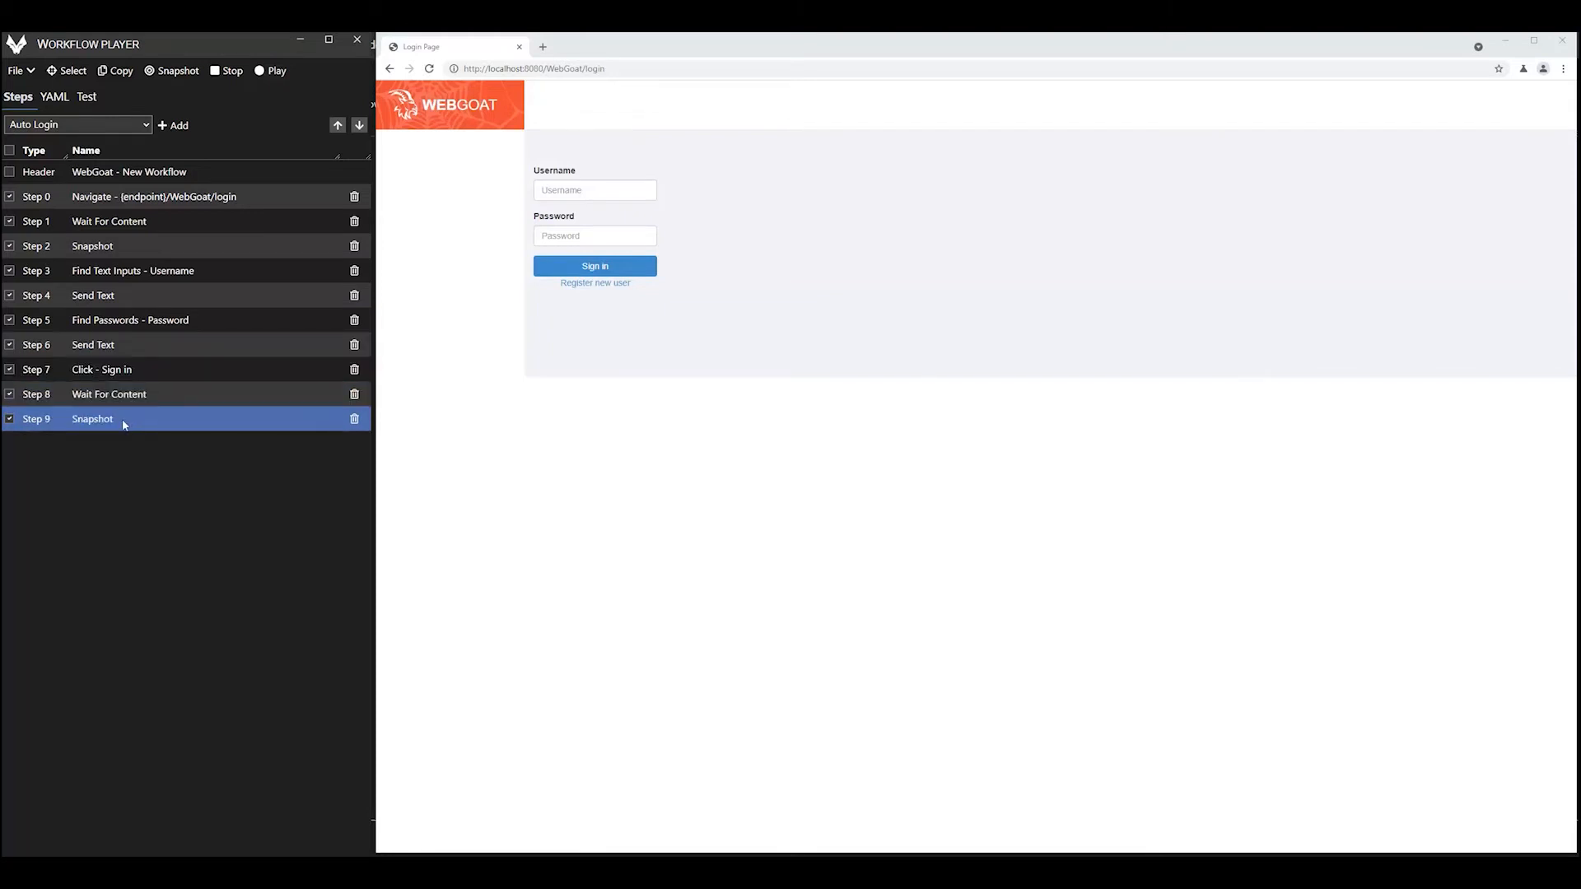
left_click(267, 73)
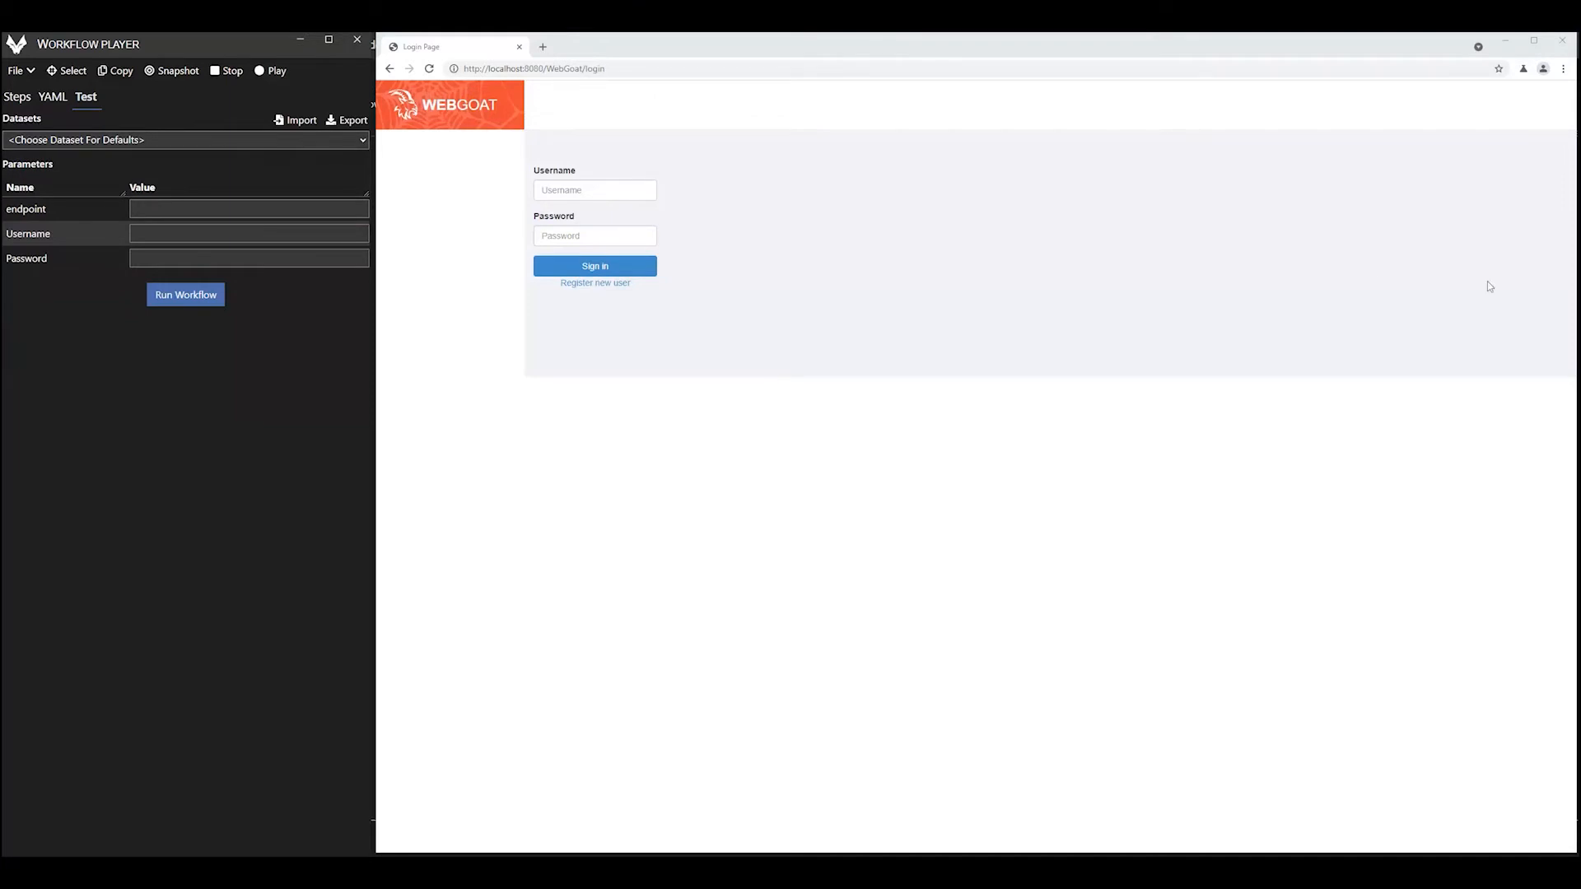
left_click(145, 209)
type("http://localhost:8080")
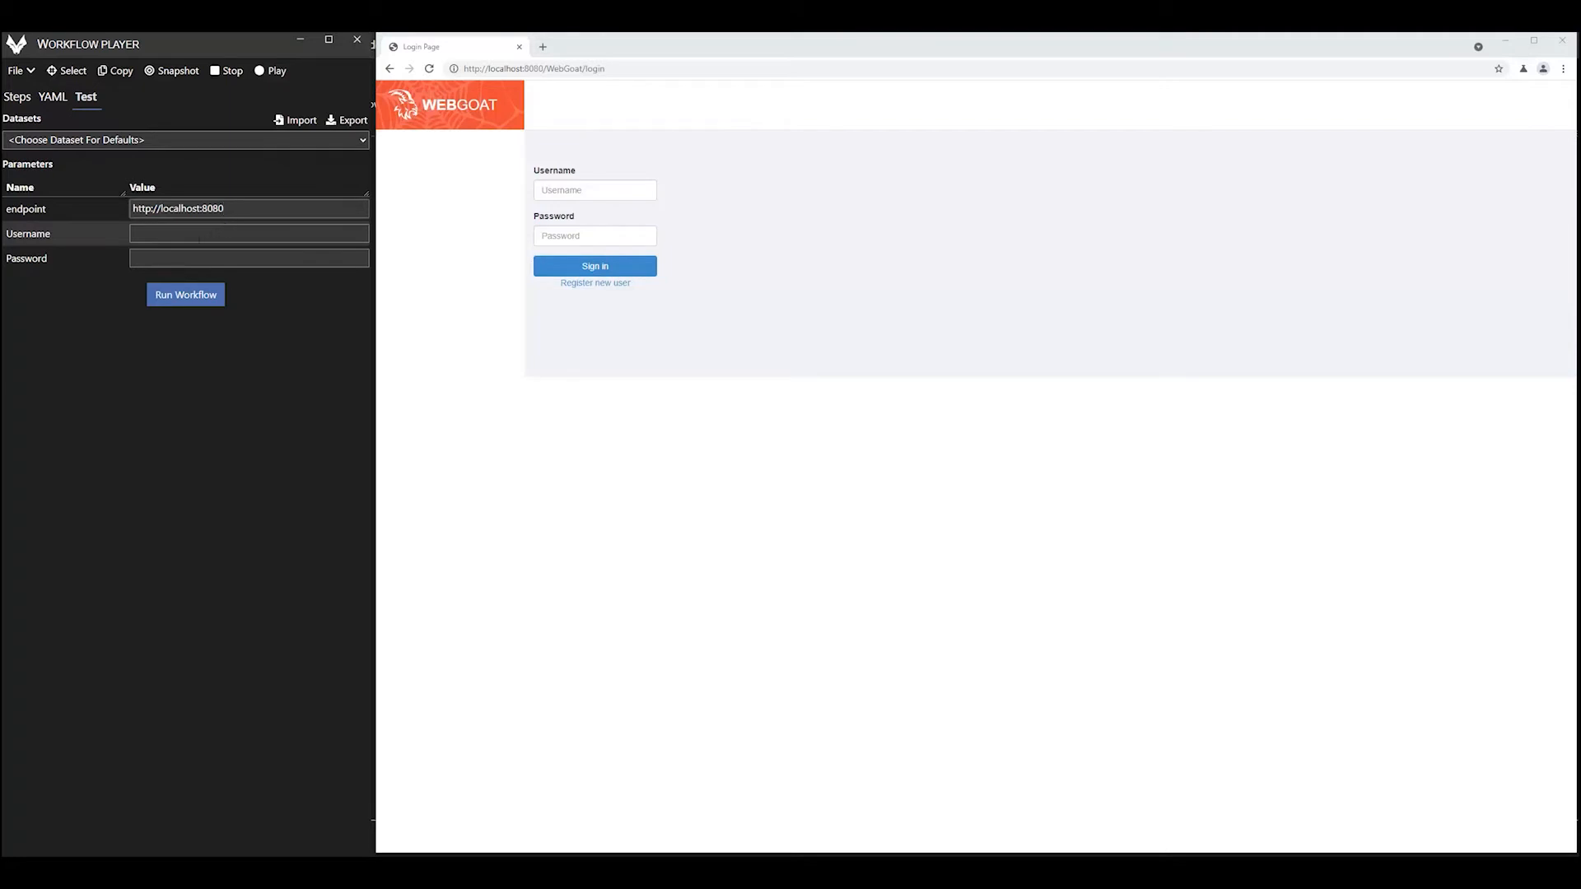
left_click(202, 233)
type("joeblow")
key("Tab")
type("••••••")
left_click(190, 296)
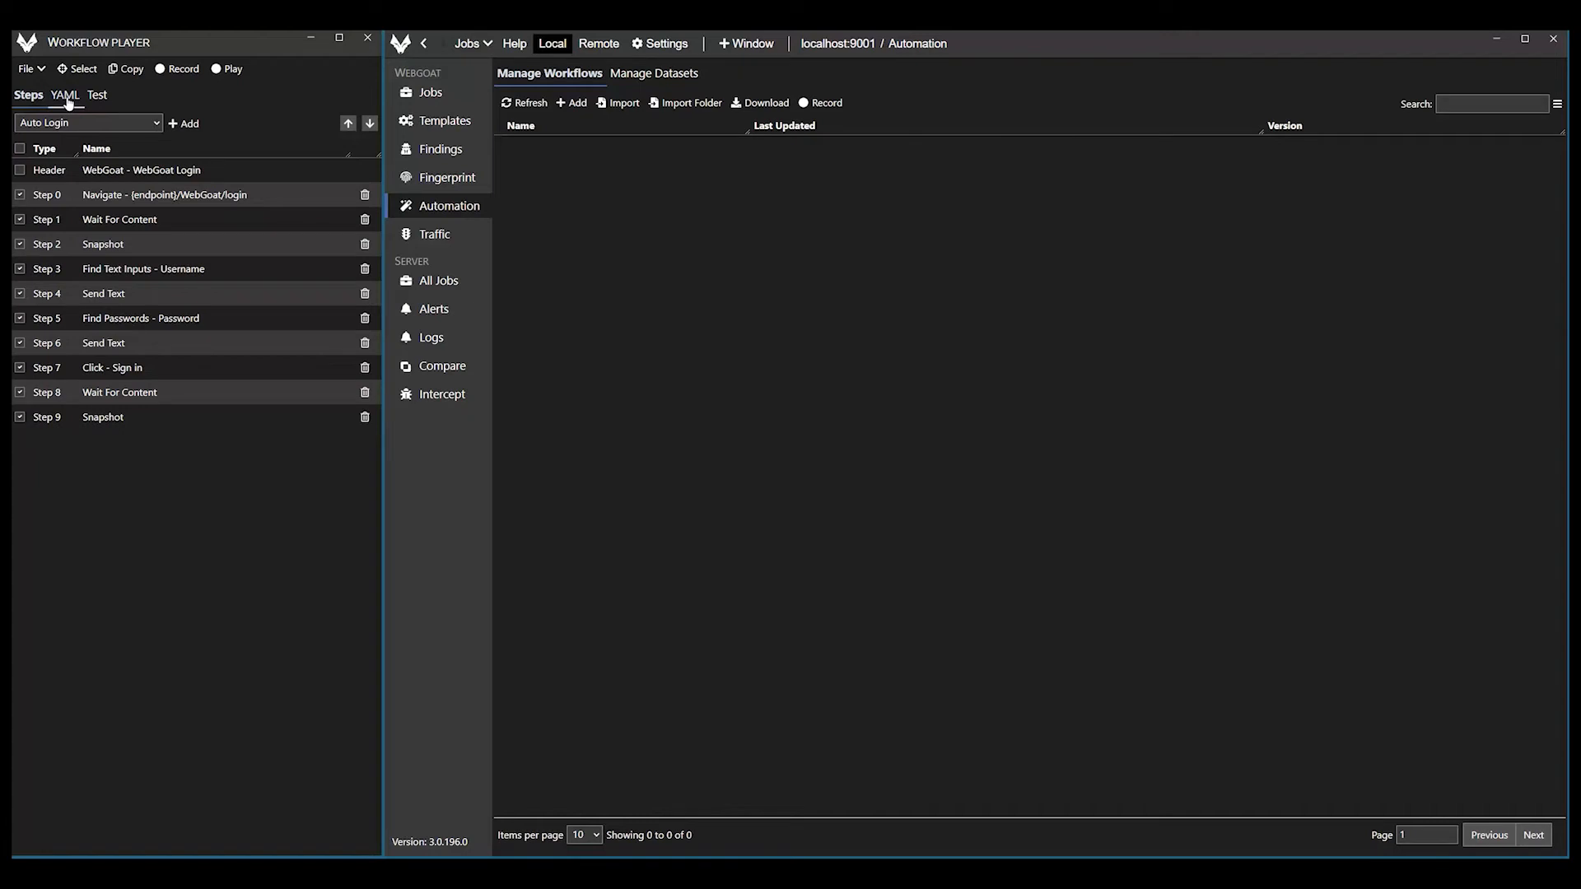
Copy the workflow's YAML definition and close the Workflow Player.
left_click(66, 95)
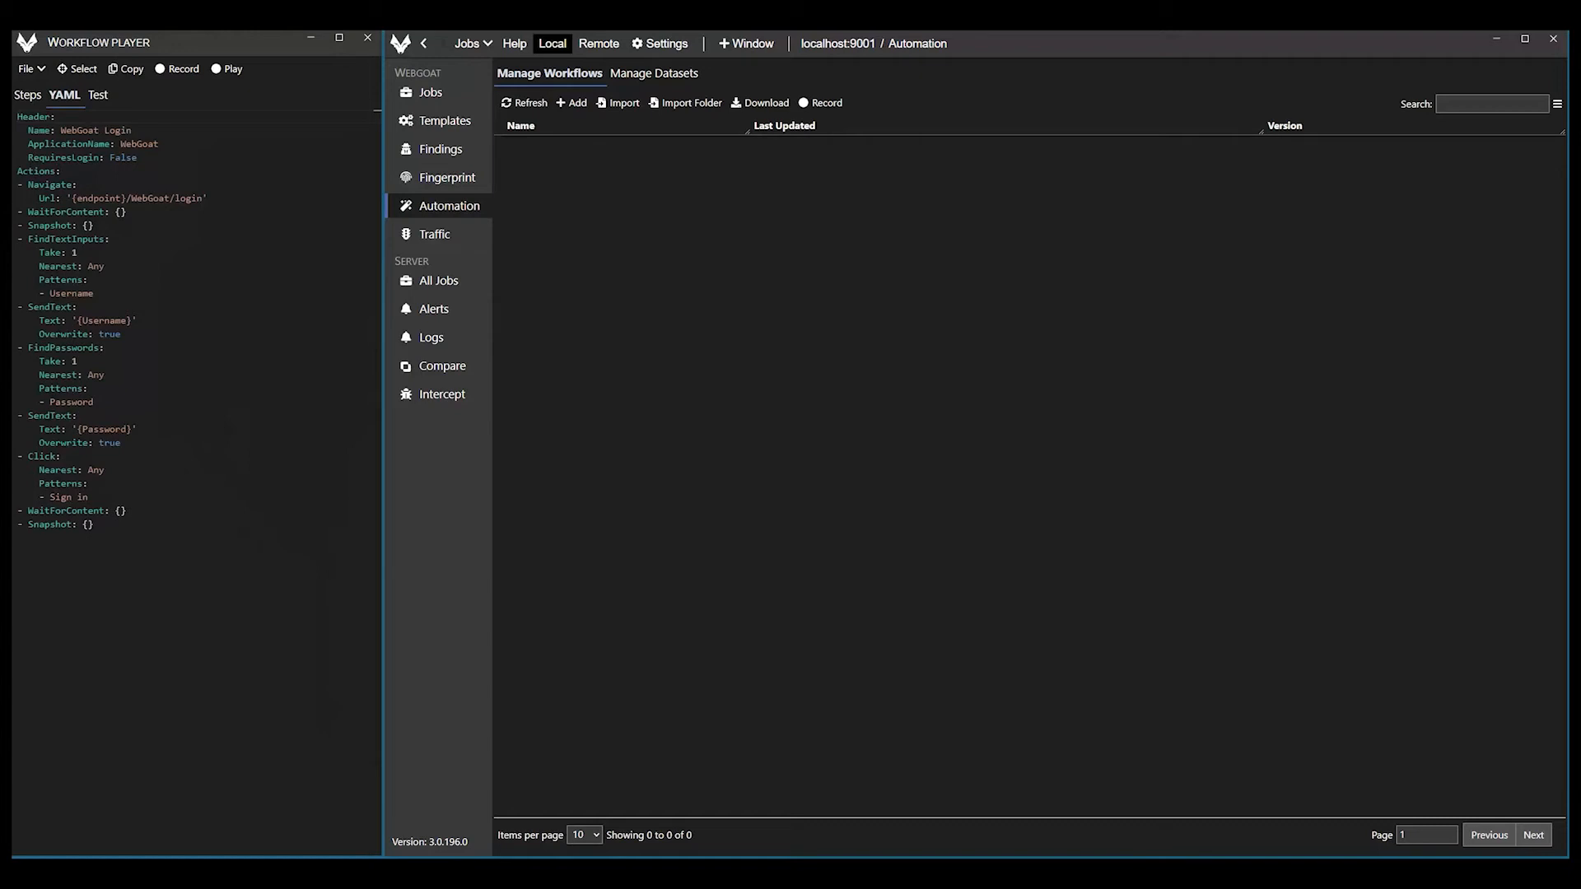
left_click(130, 69)
left_click(368, 41)
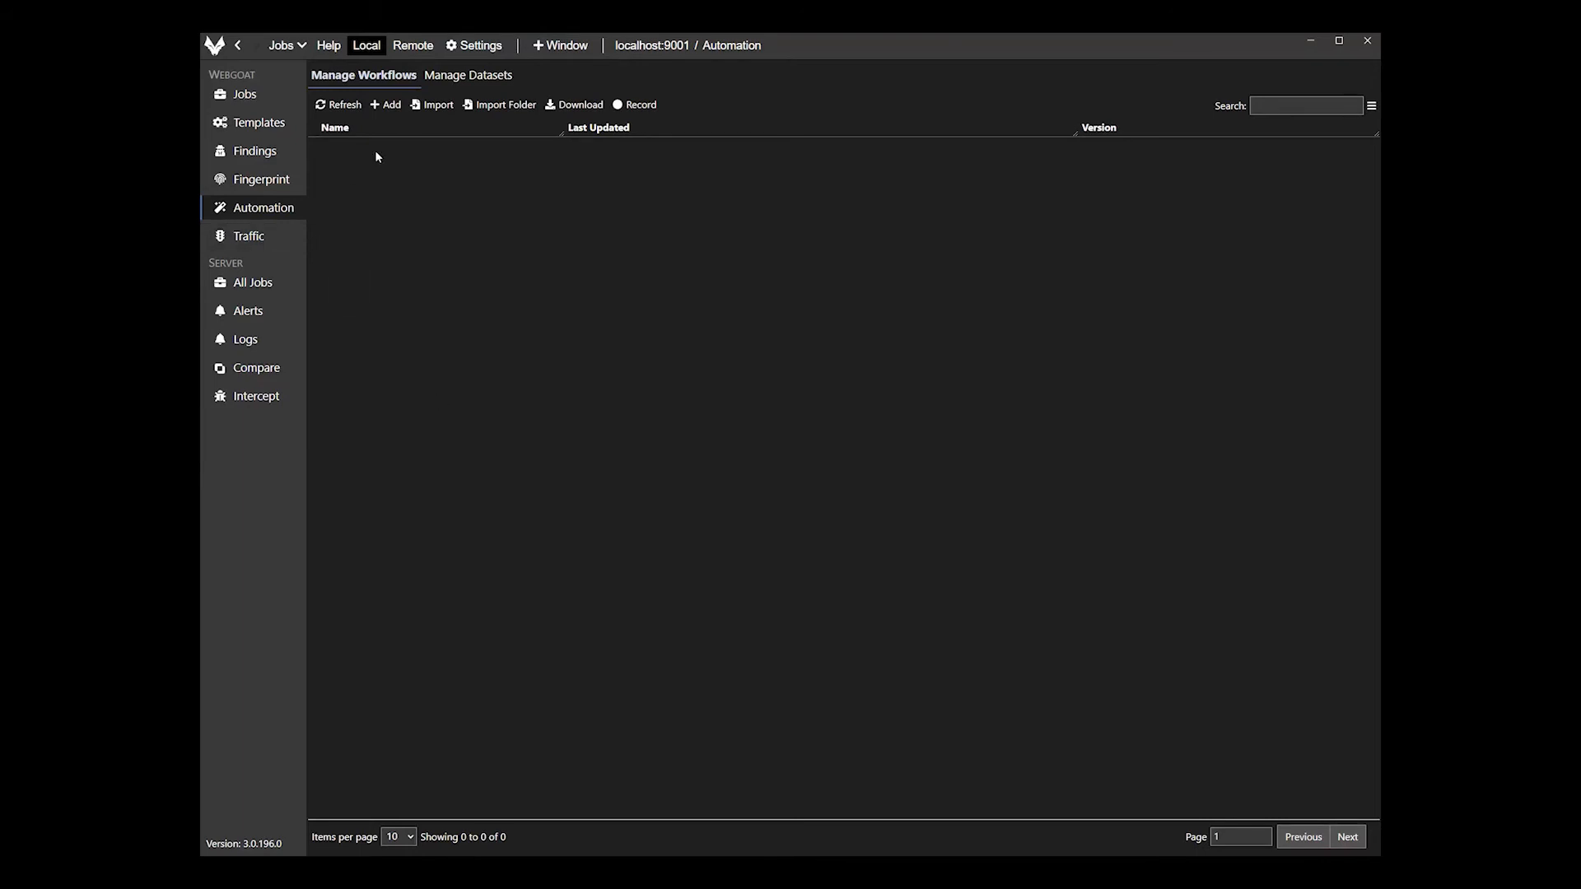
Add a new workflow to WebGoat's automation list from the copied YAML definition.
left_click(390, 105)
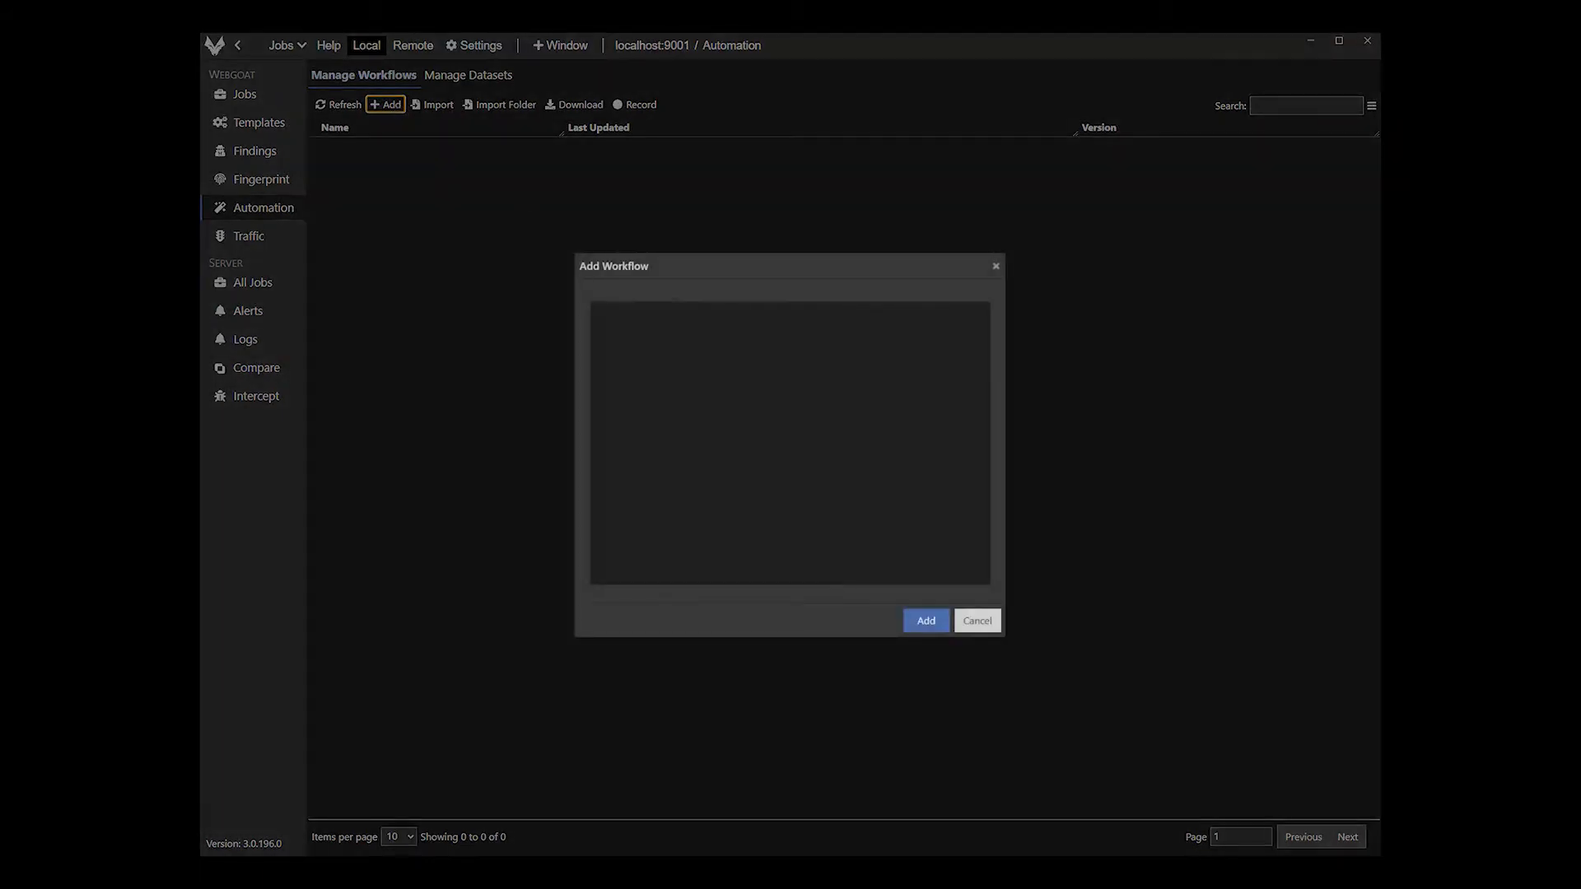
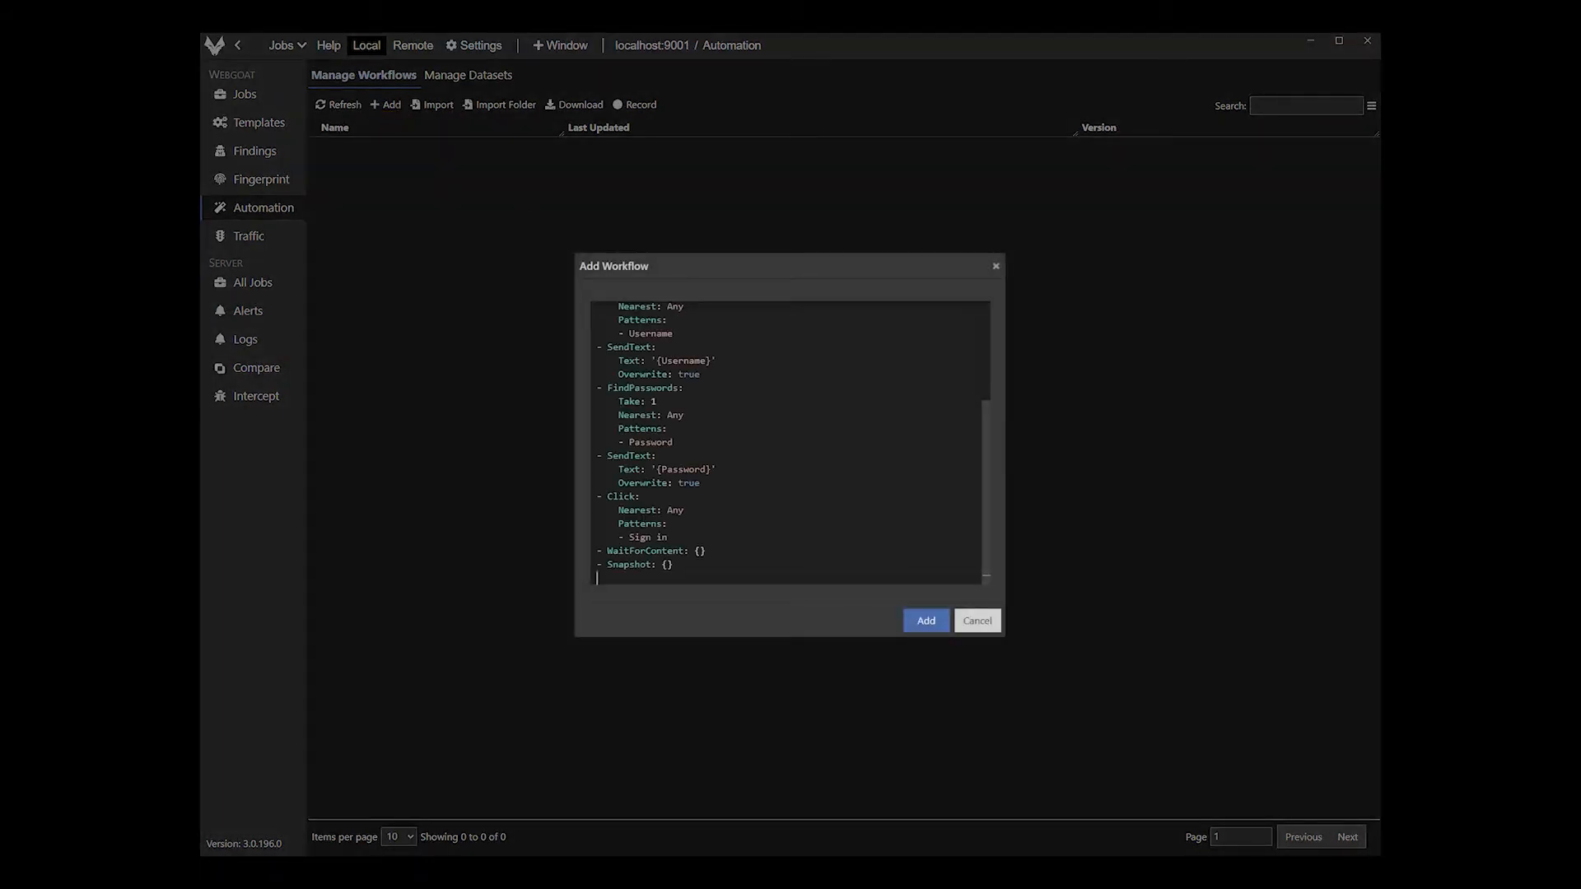
left_click(939, 621)
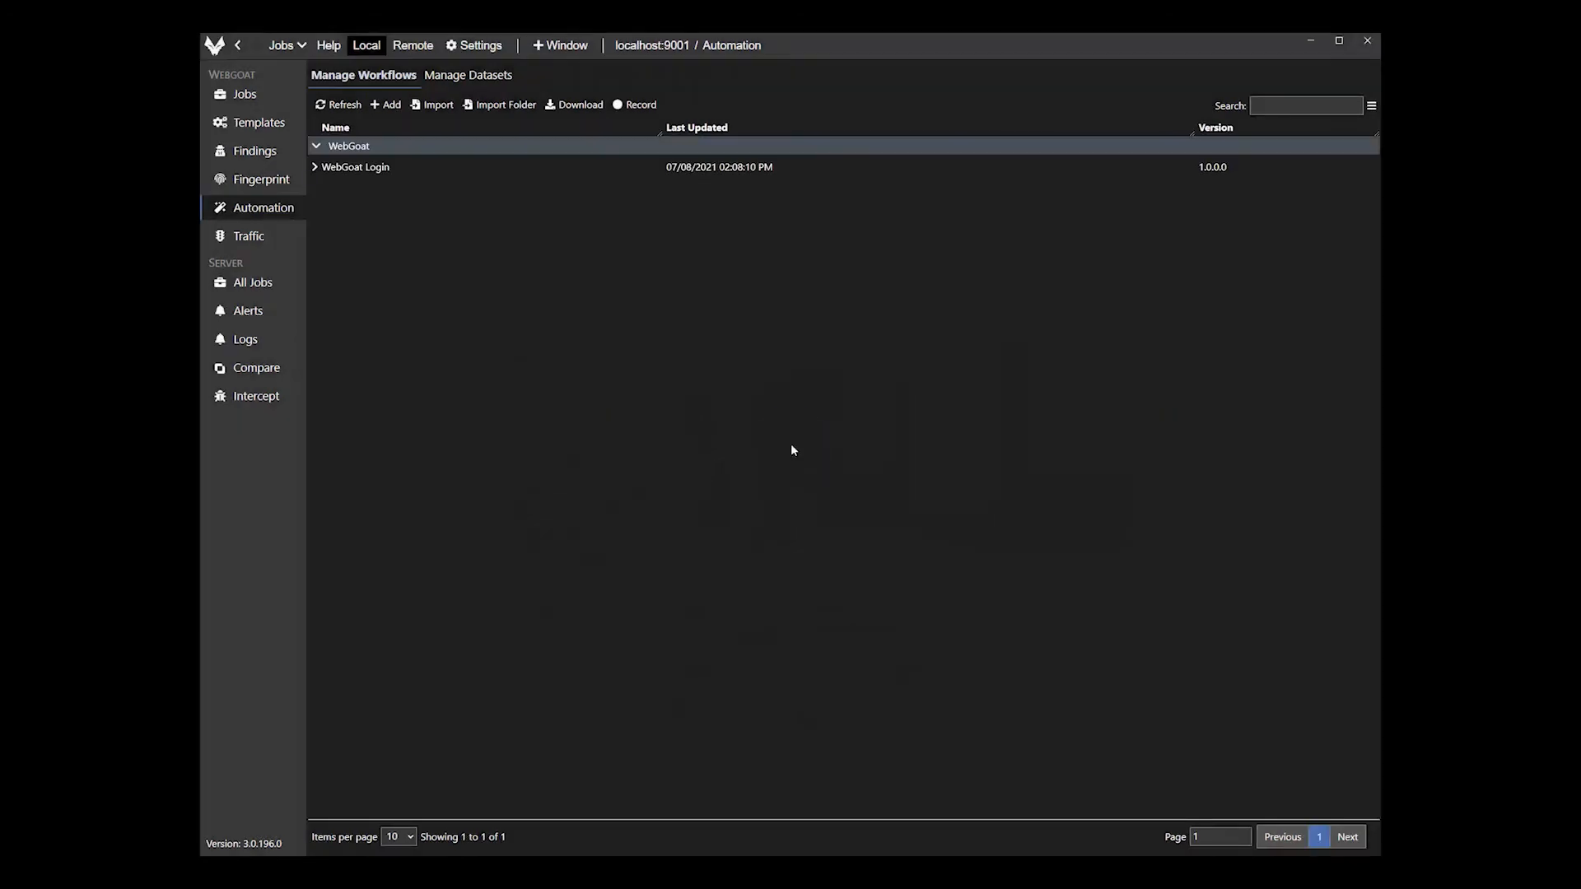
left_click(391, 174)
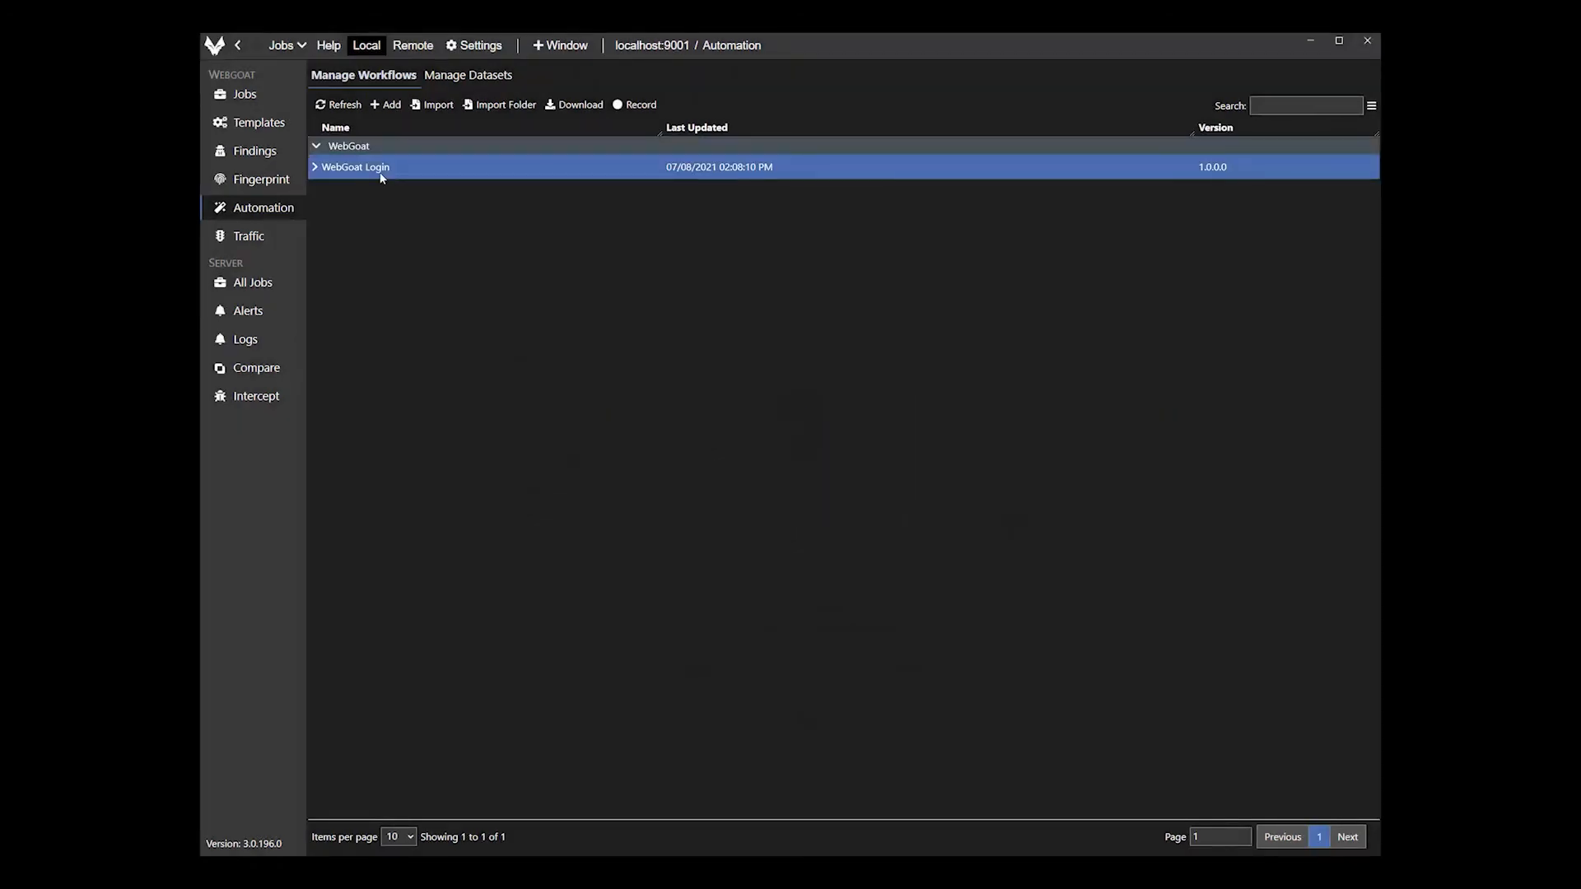
left_click(231, 208)
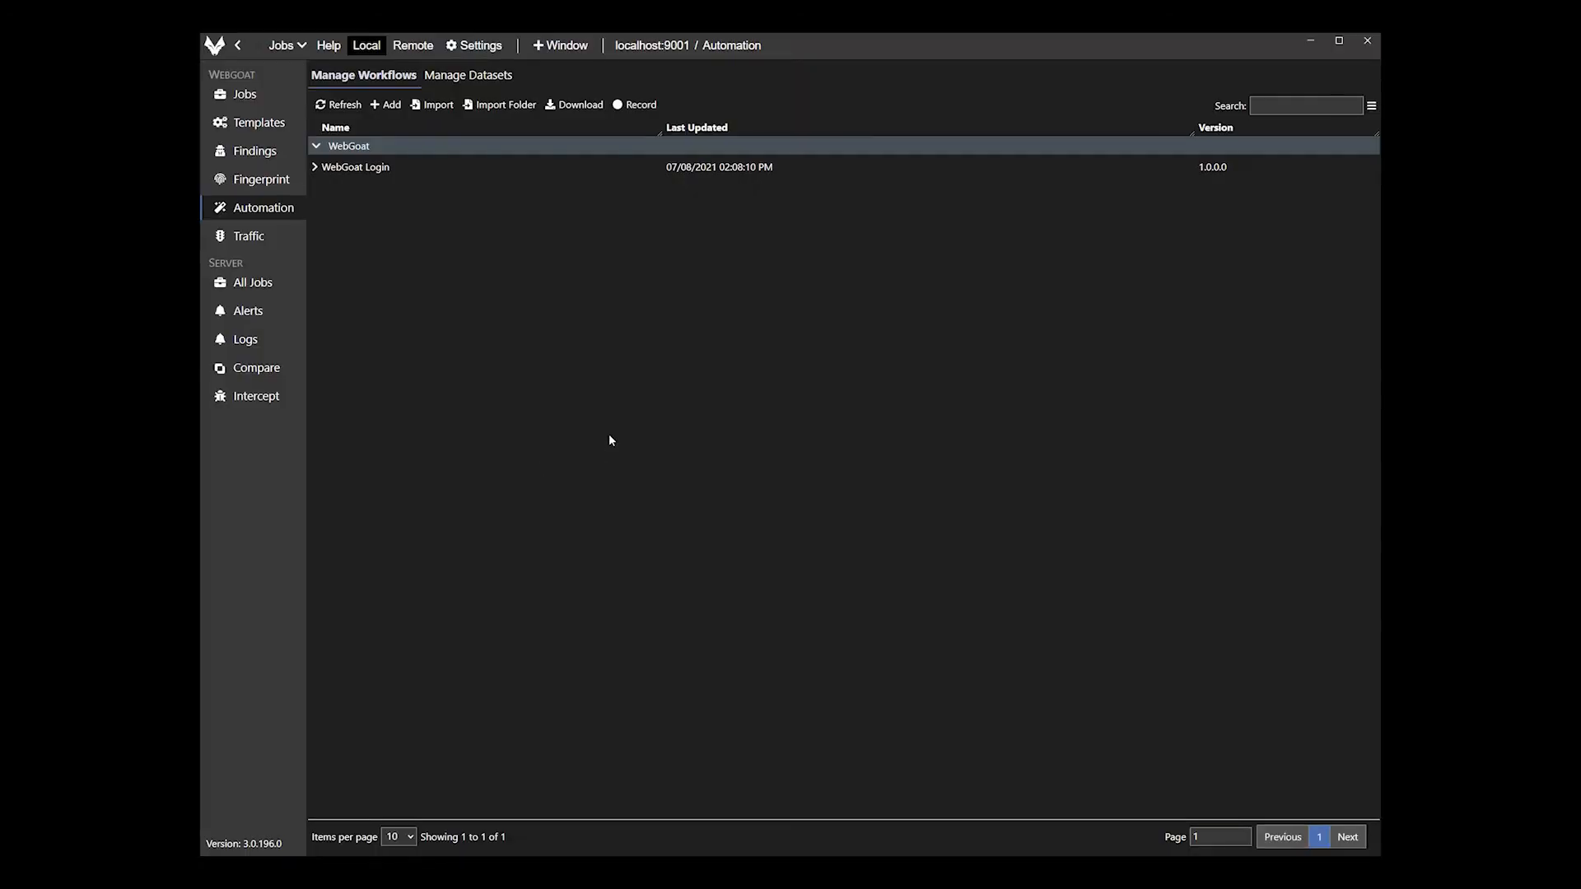
Enable the WebGoat Login workflow in the Exploit template and set its type to Login.
left_click(248, 130)
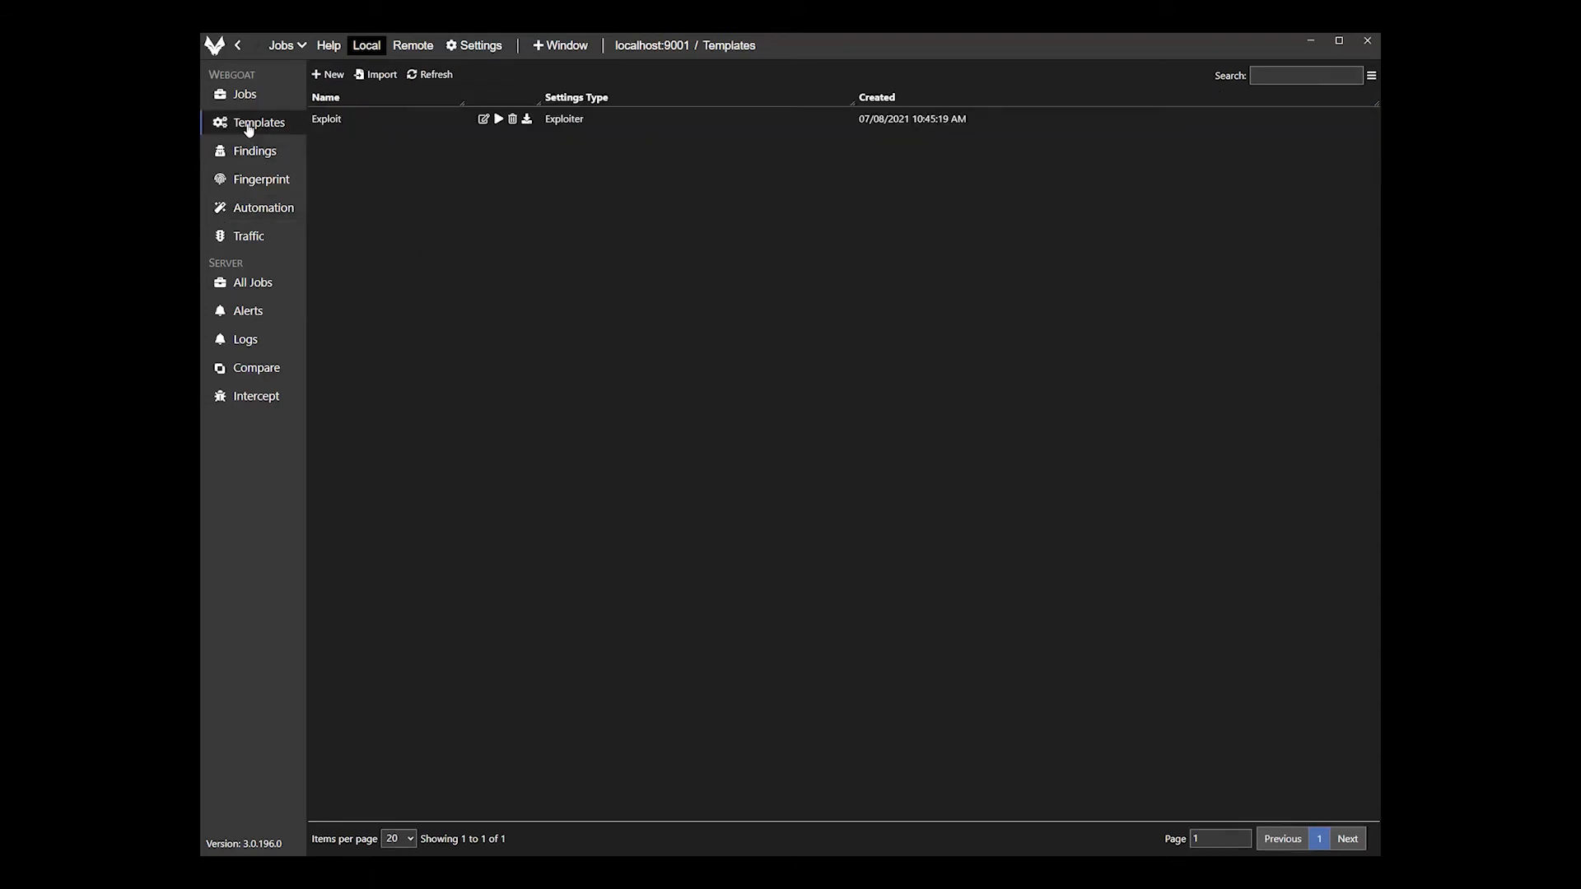
left_click(332, 123)
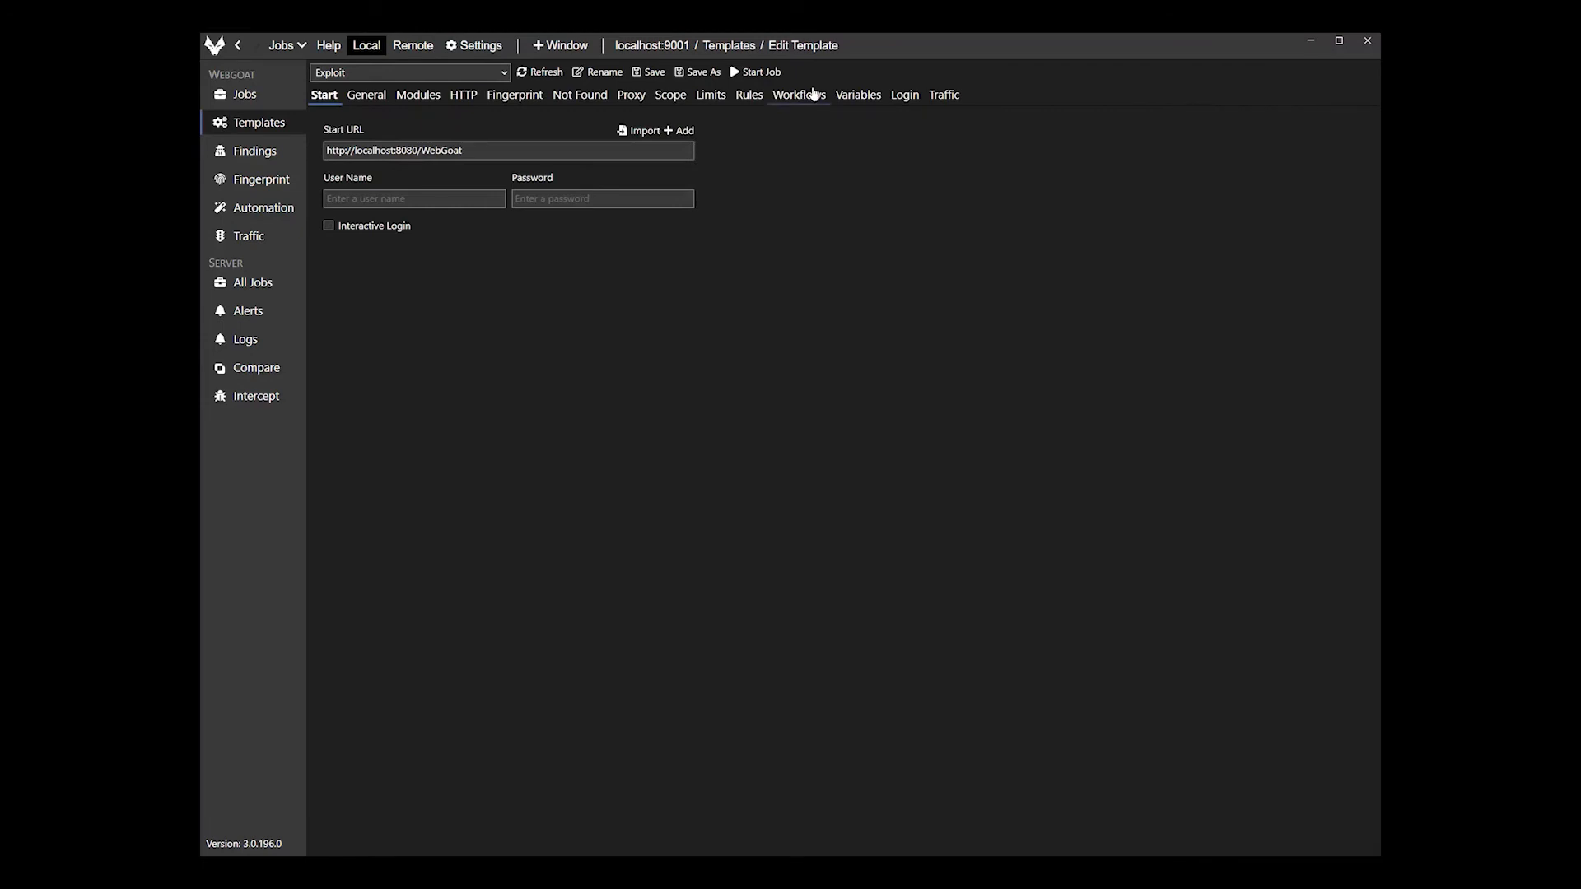
left_click(809, 100)
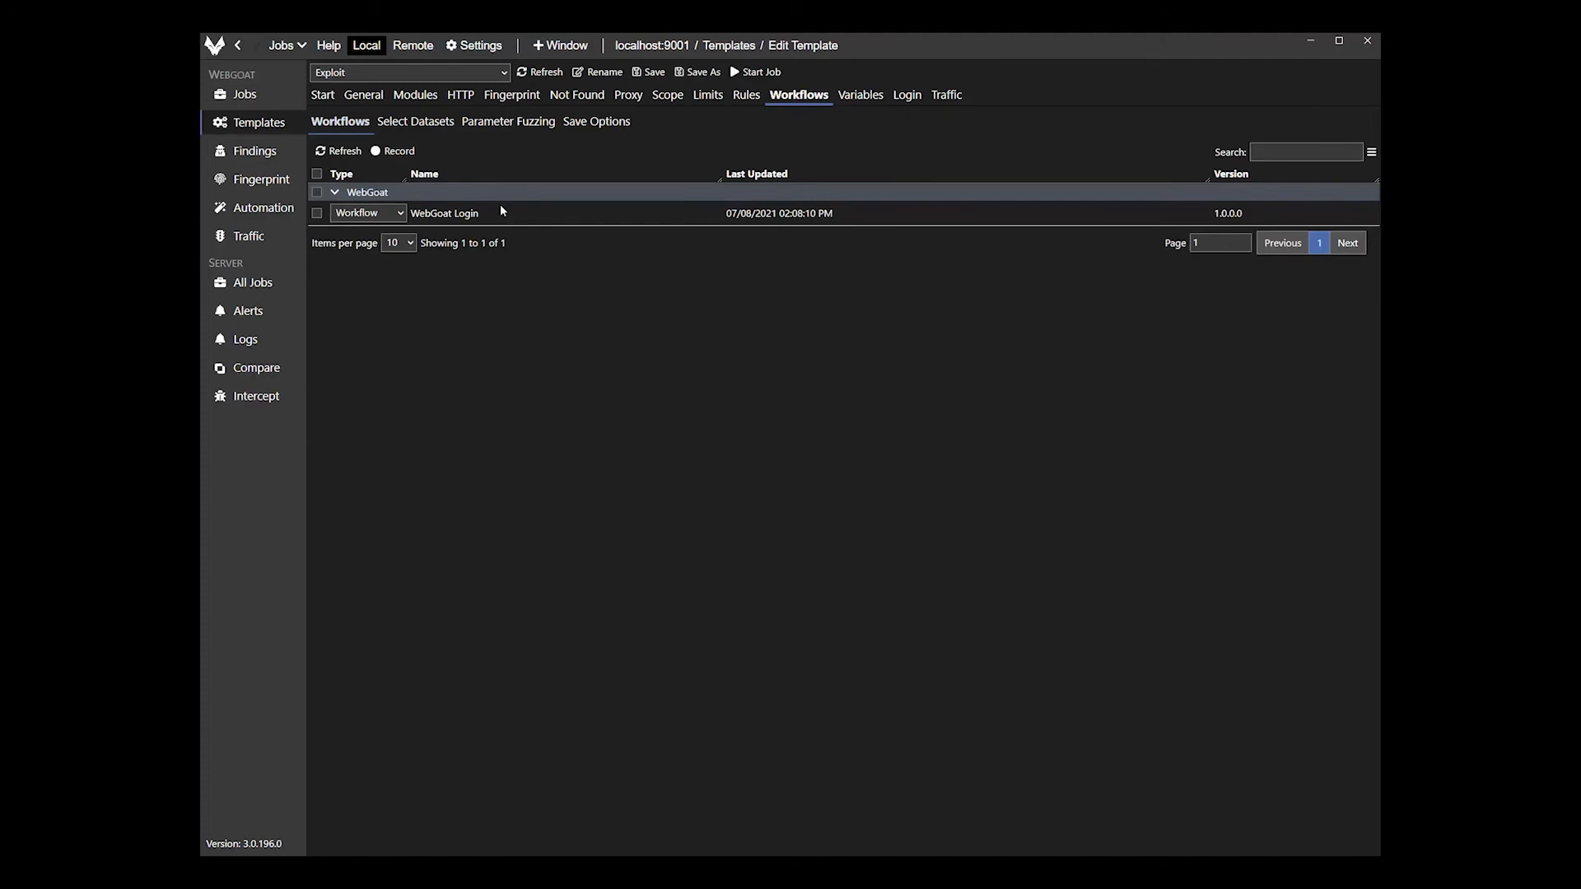
left_click(317, 213)
left_click(401, 214)
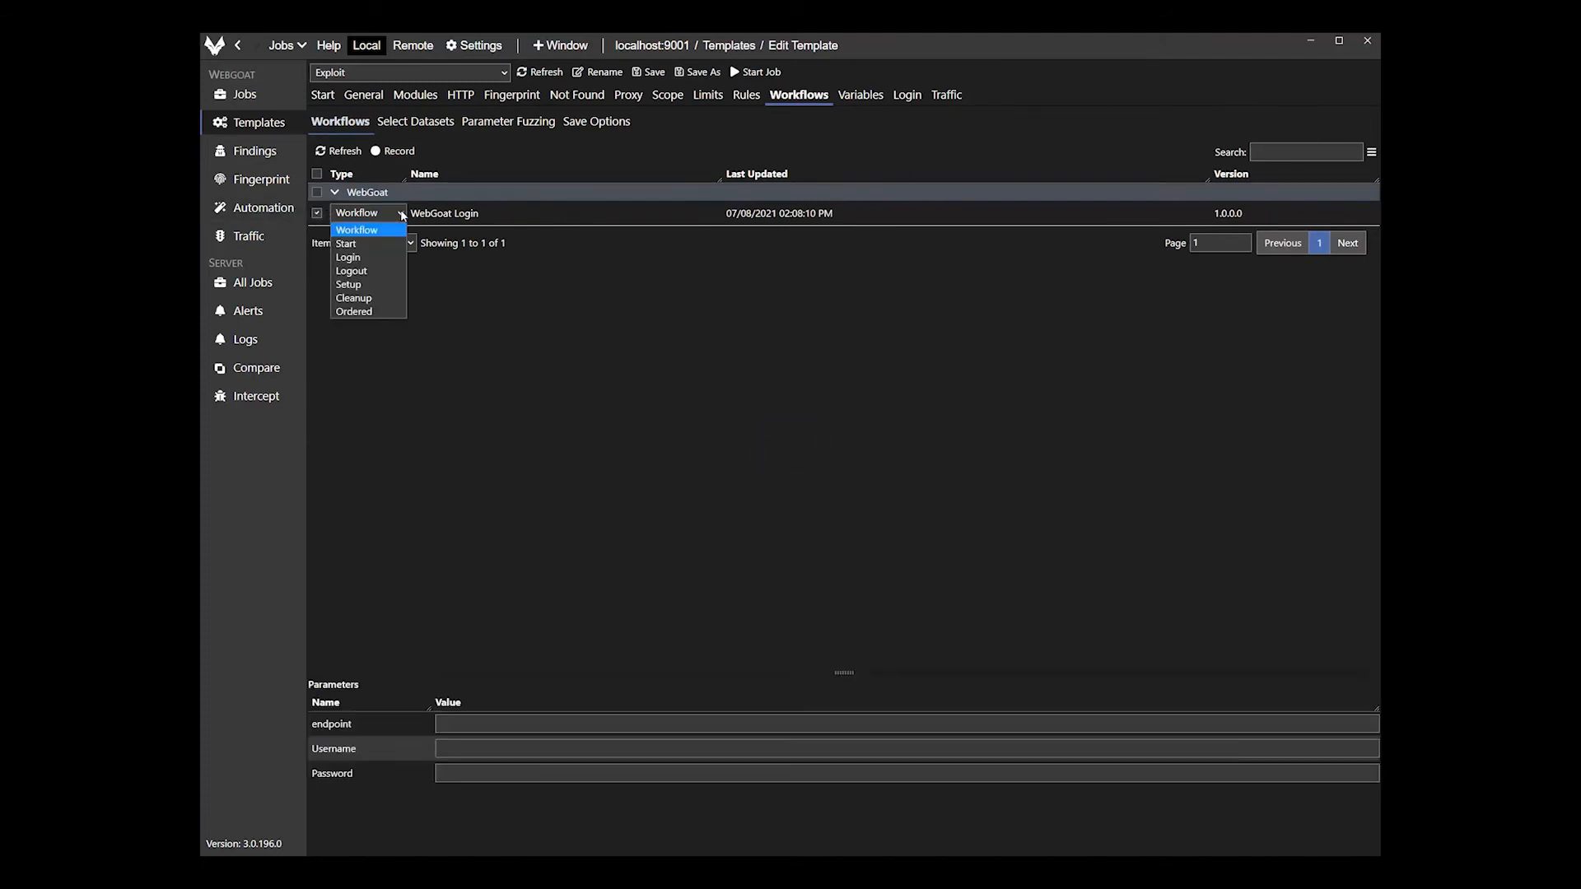
left_click(378, 259)
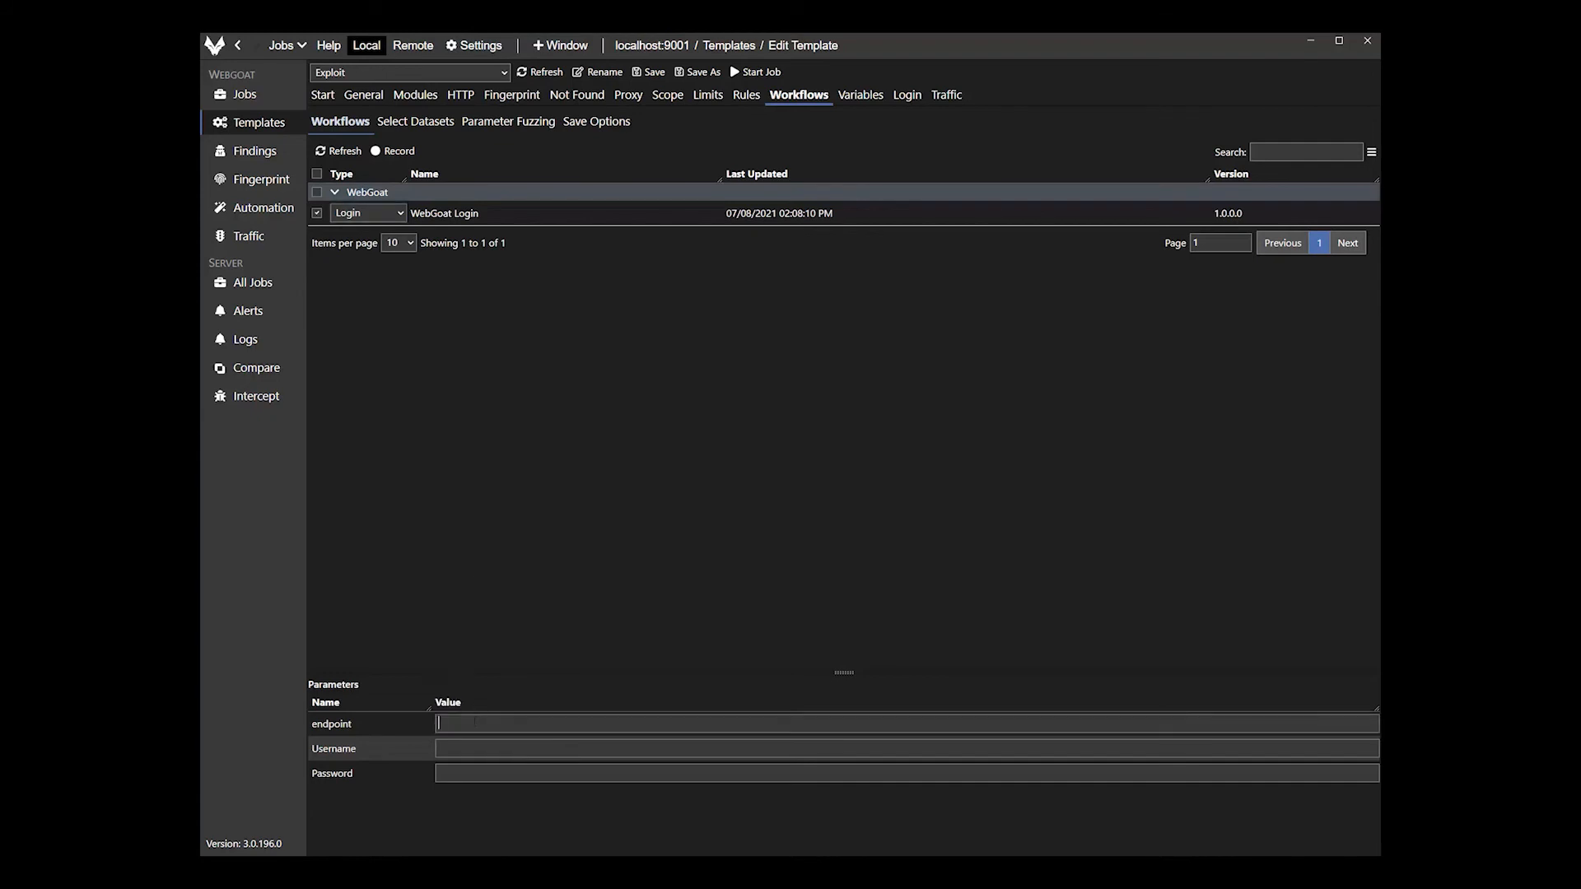
type("http://localhost:8080/WebGoat")
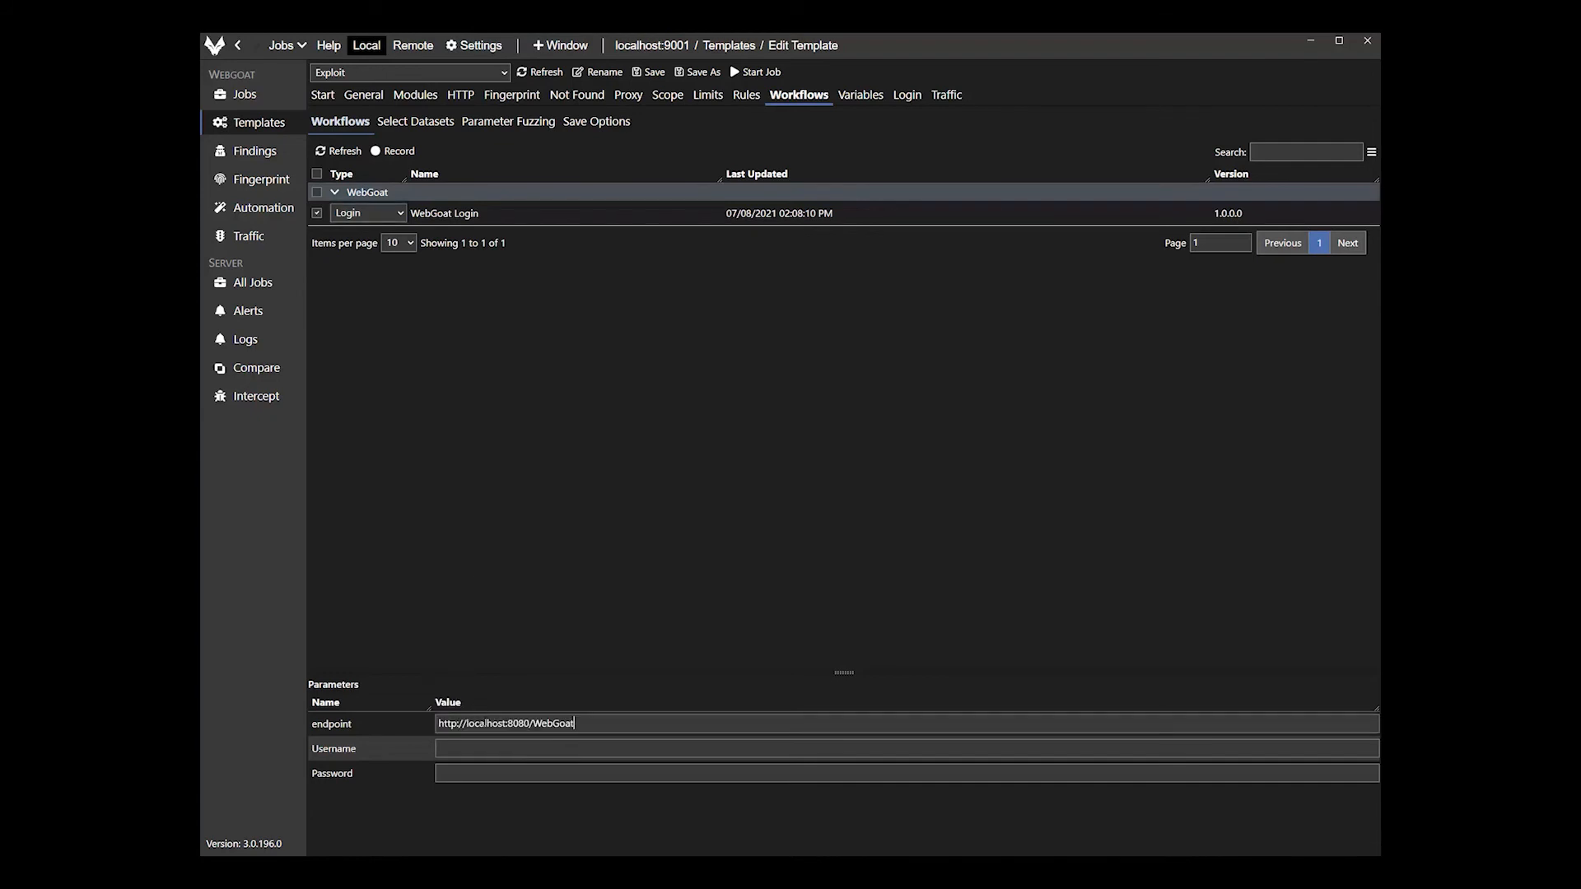
key("BackSpace")
key("BackSpace")
key("BackSpace")
key("BackSpace")
key("BackSpace")
key("BackSpace")
key("BackSpace")
key("BackSpace")
type("joeblow")
key("Tab")
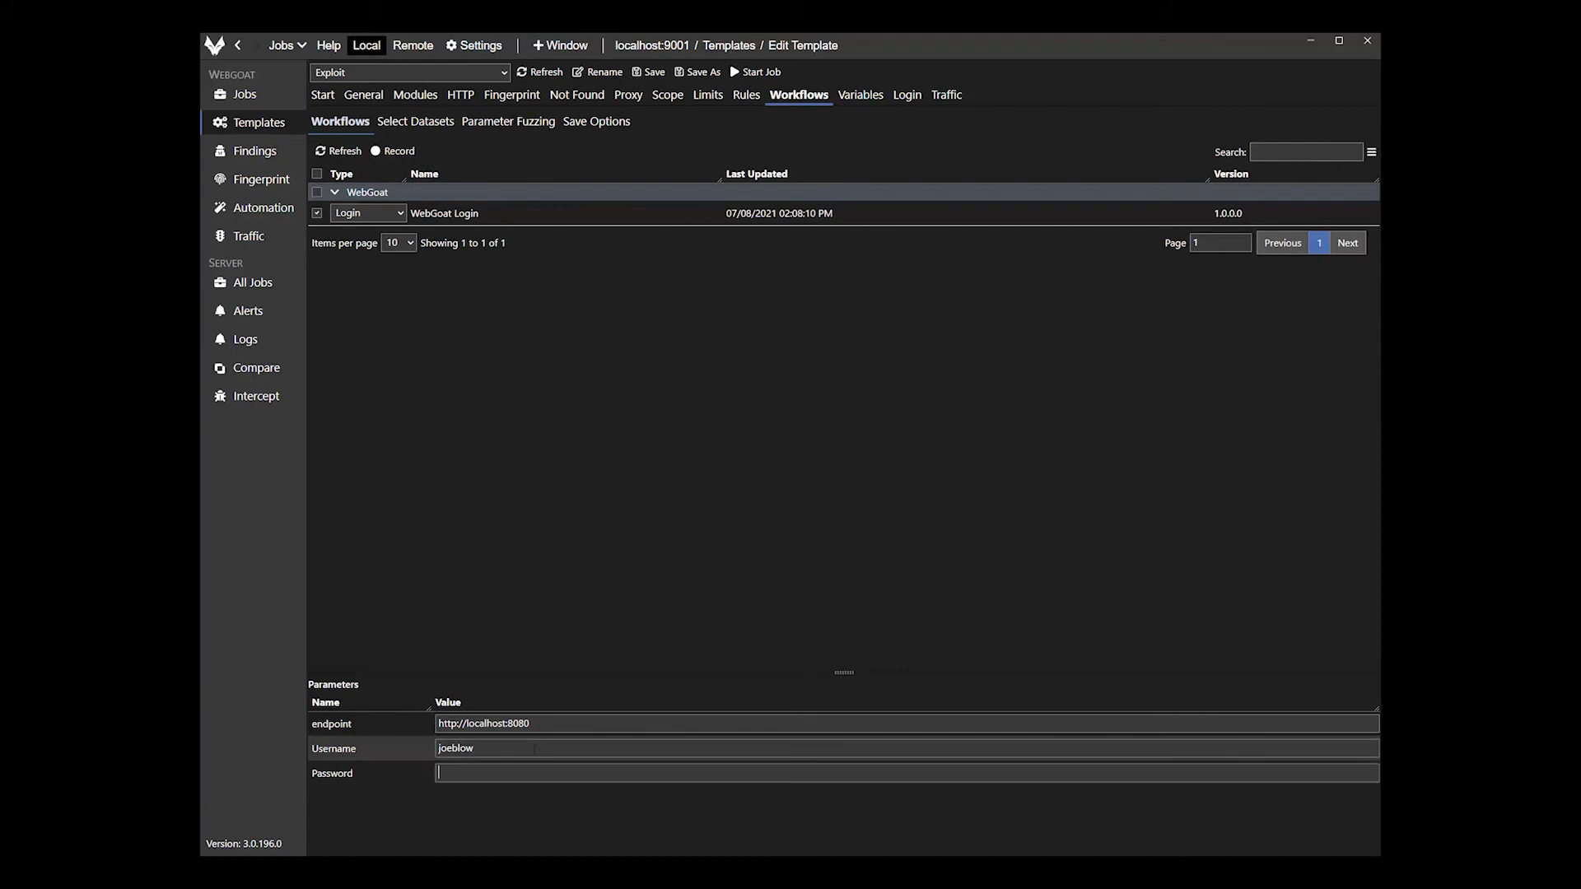
type("••••••")
left_click(649, 73)
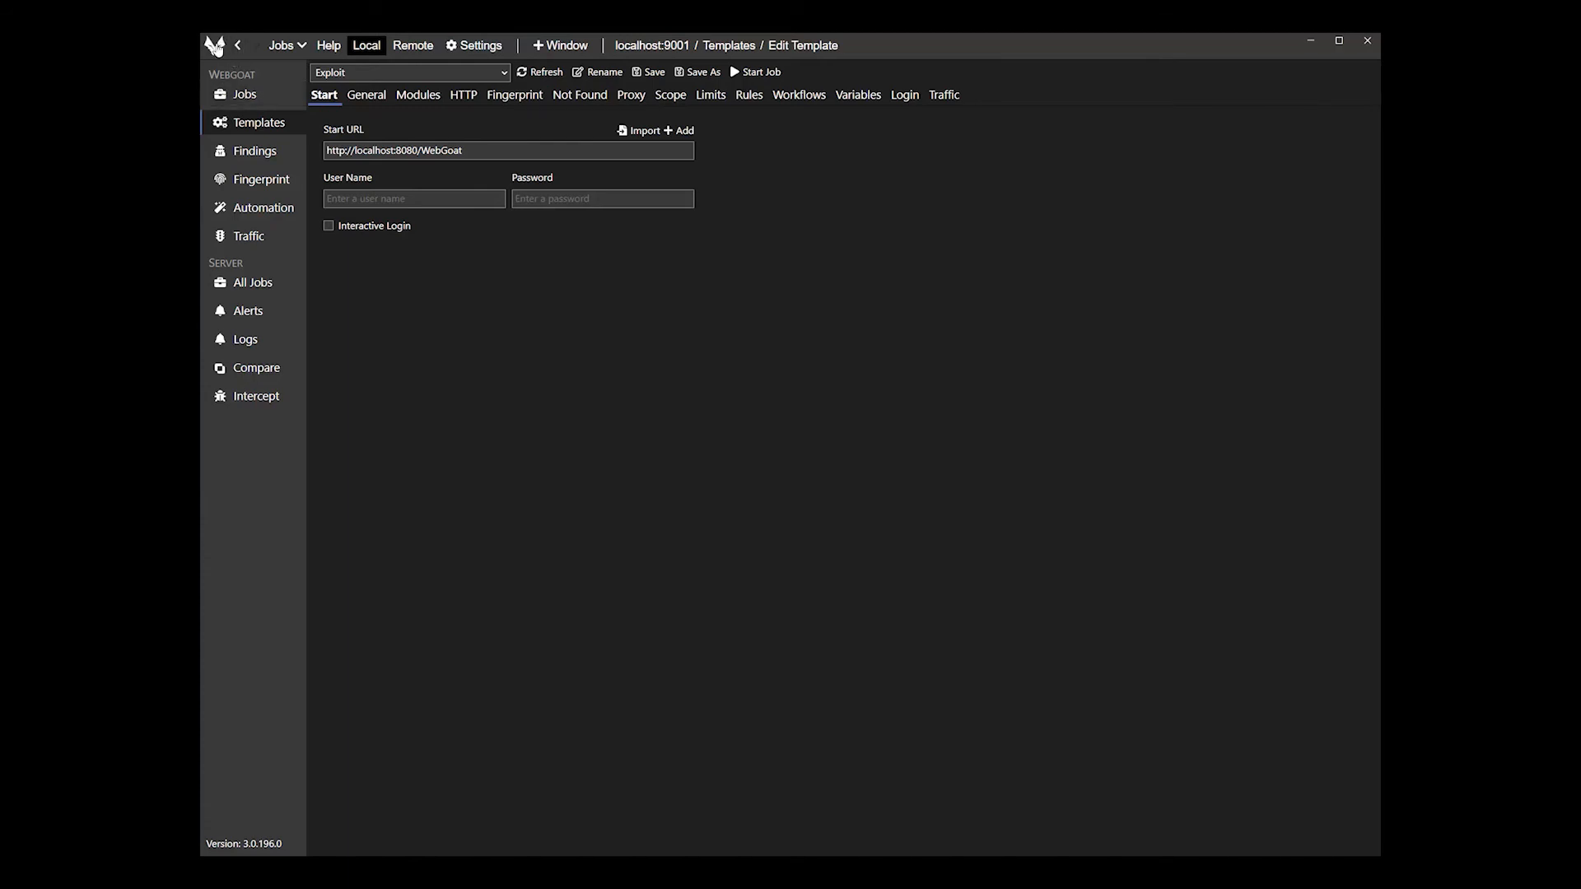
Check the running WebGoat Exploit job's login counters and the browser snapshot captured after sign-in.
left_click(215, 46)
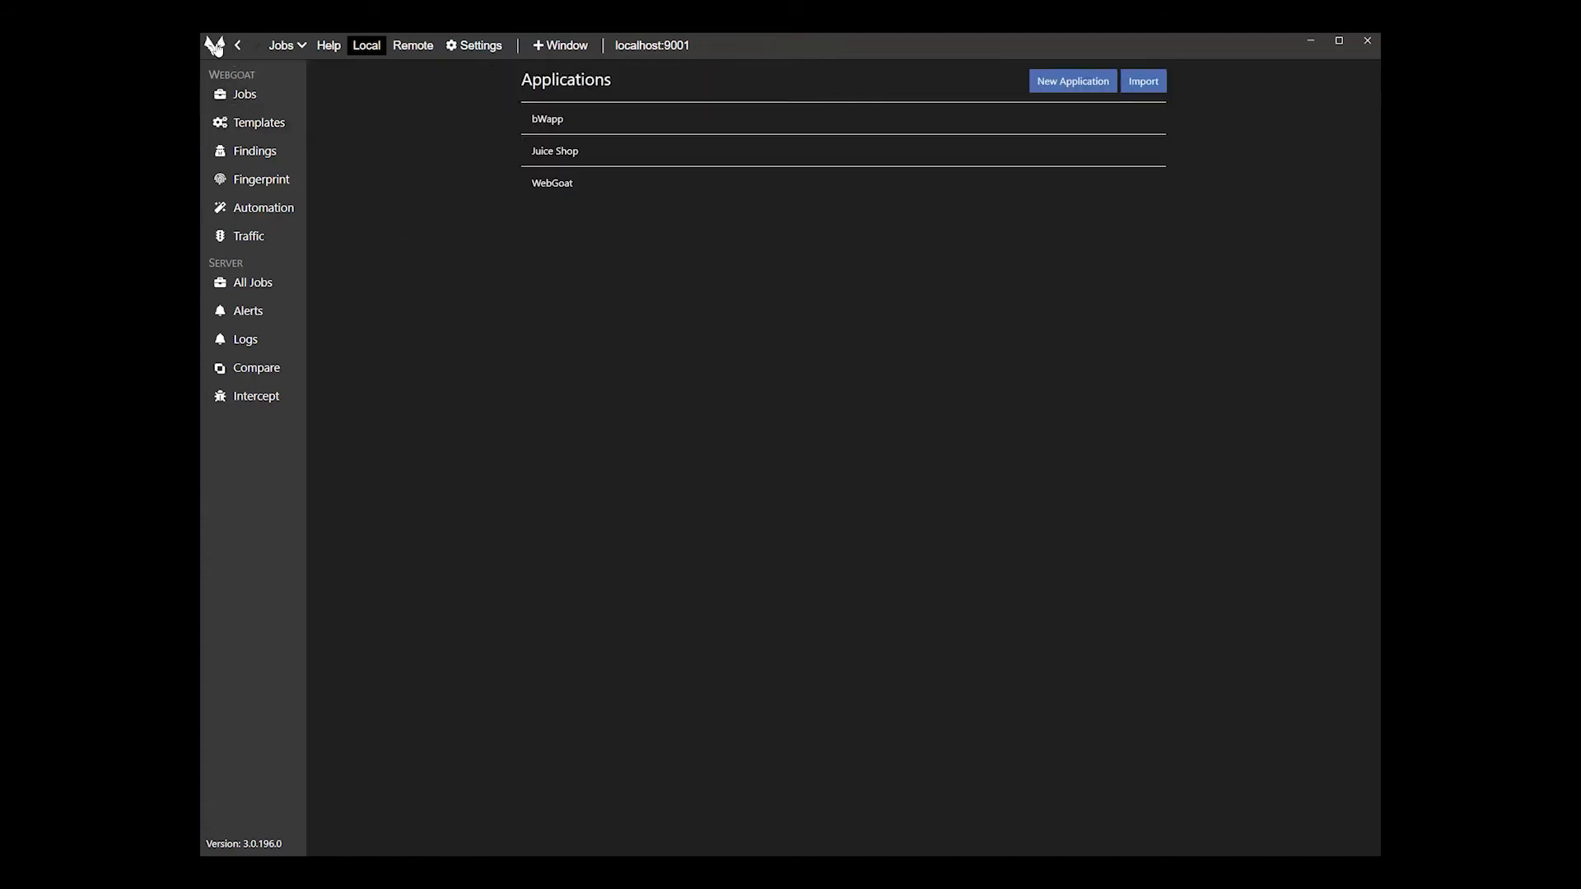
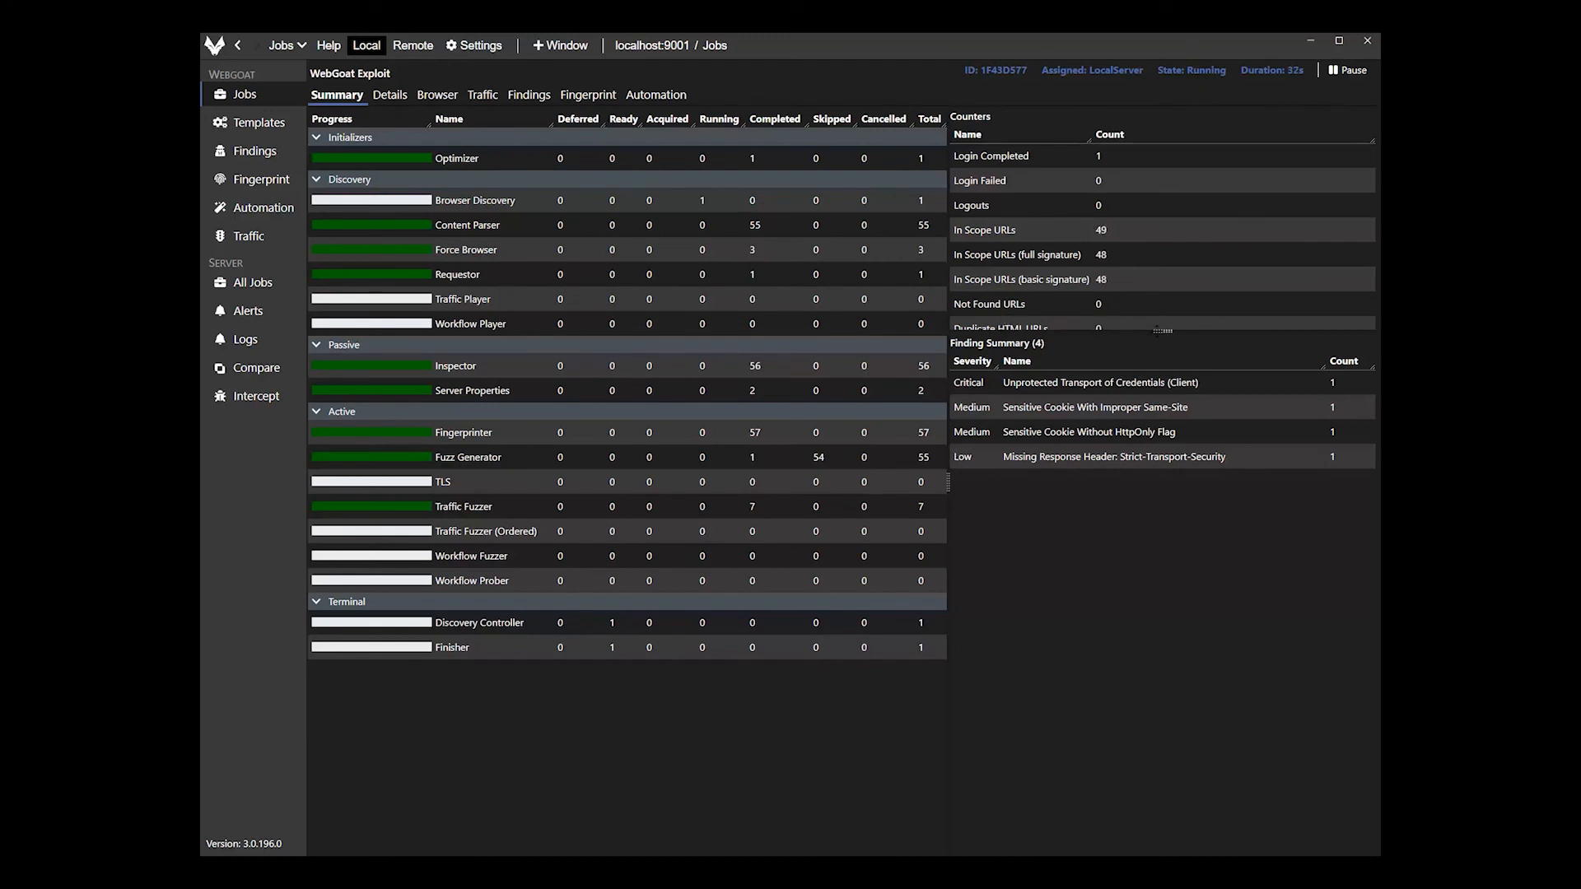
left_click_drag(1157, 329, 1162, 390)
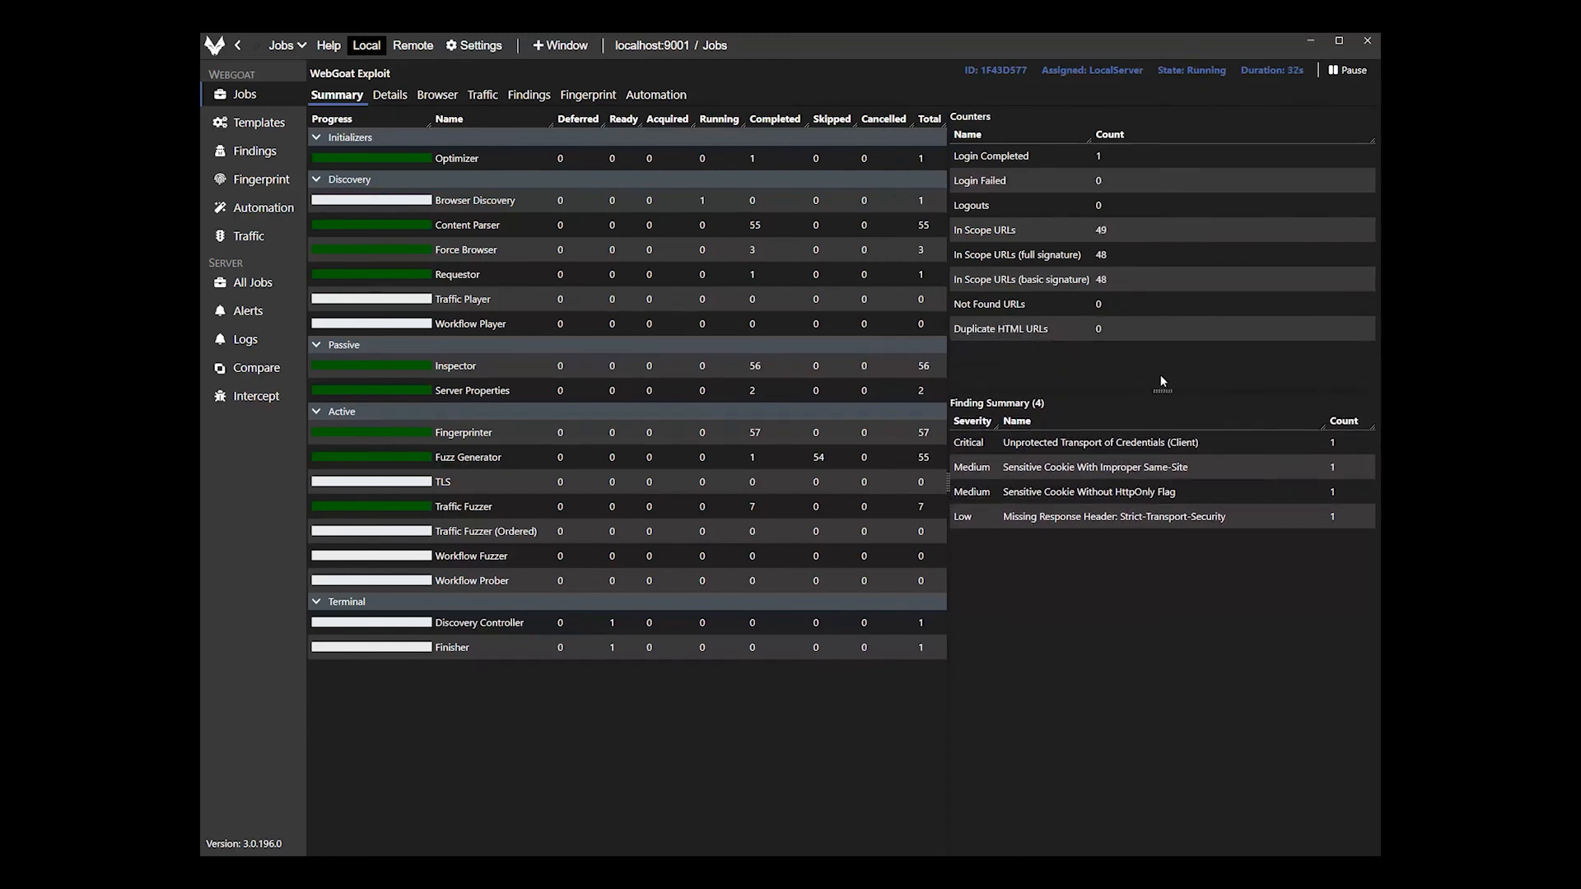
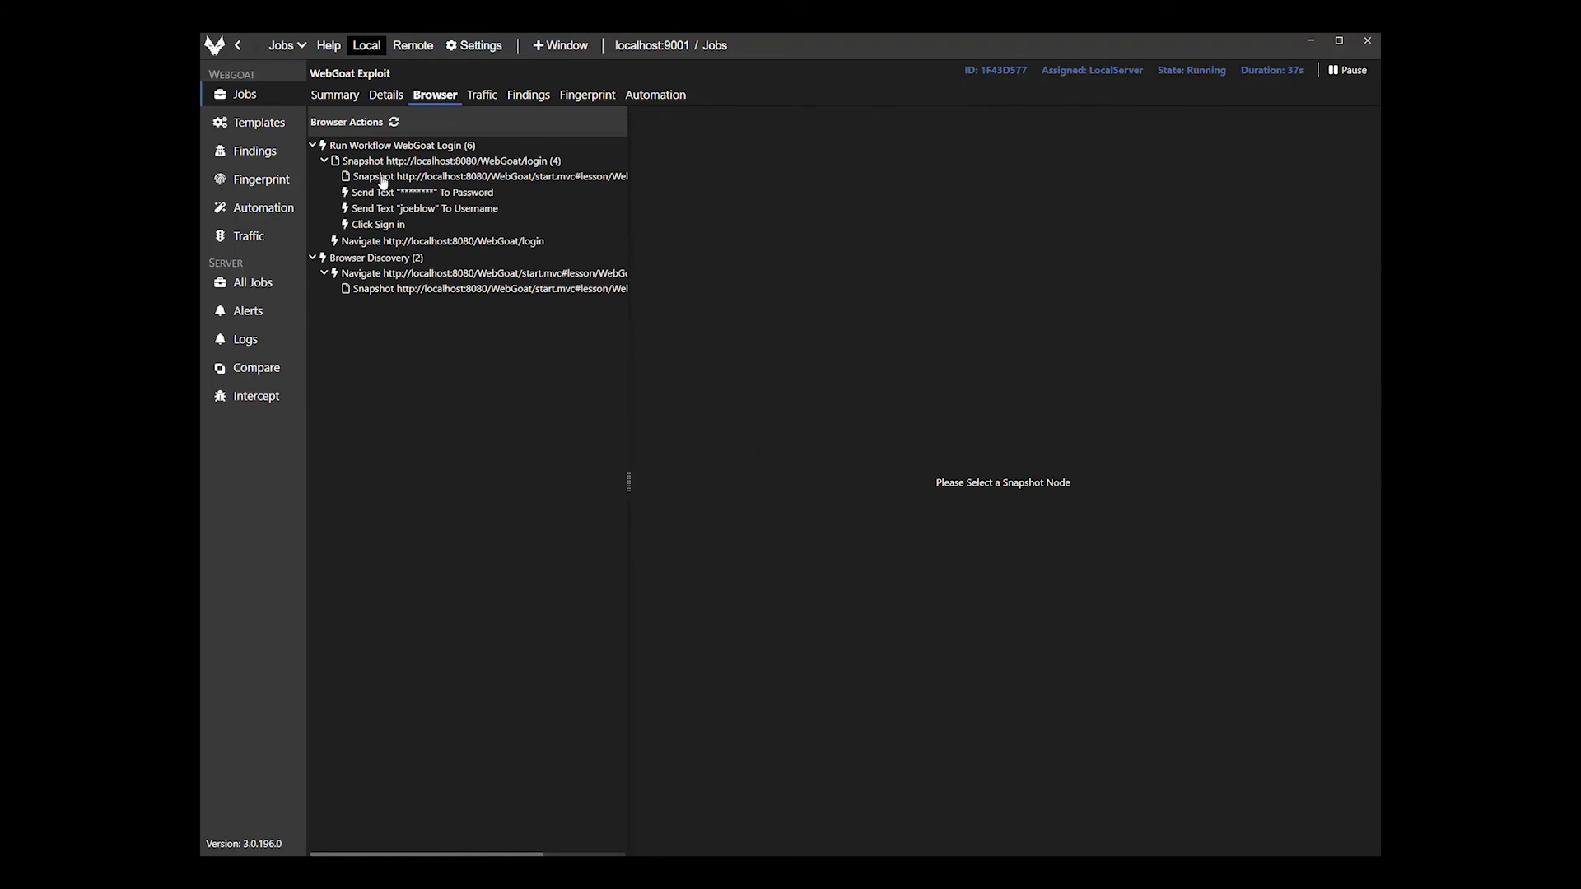
left_click(383, 178)
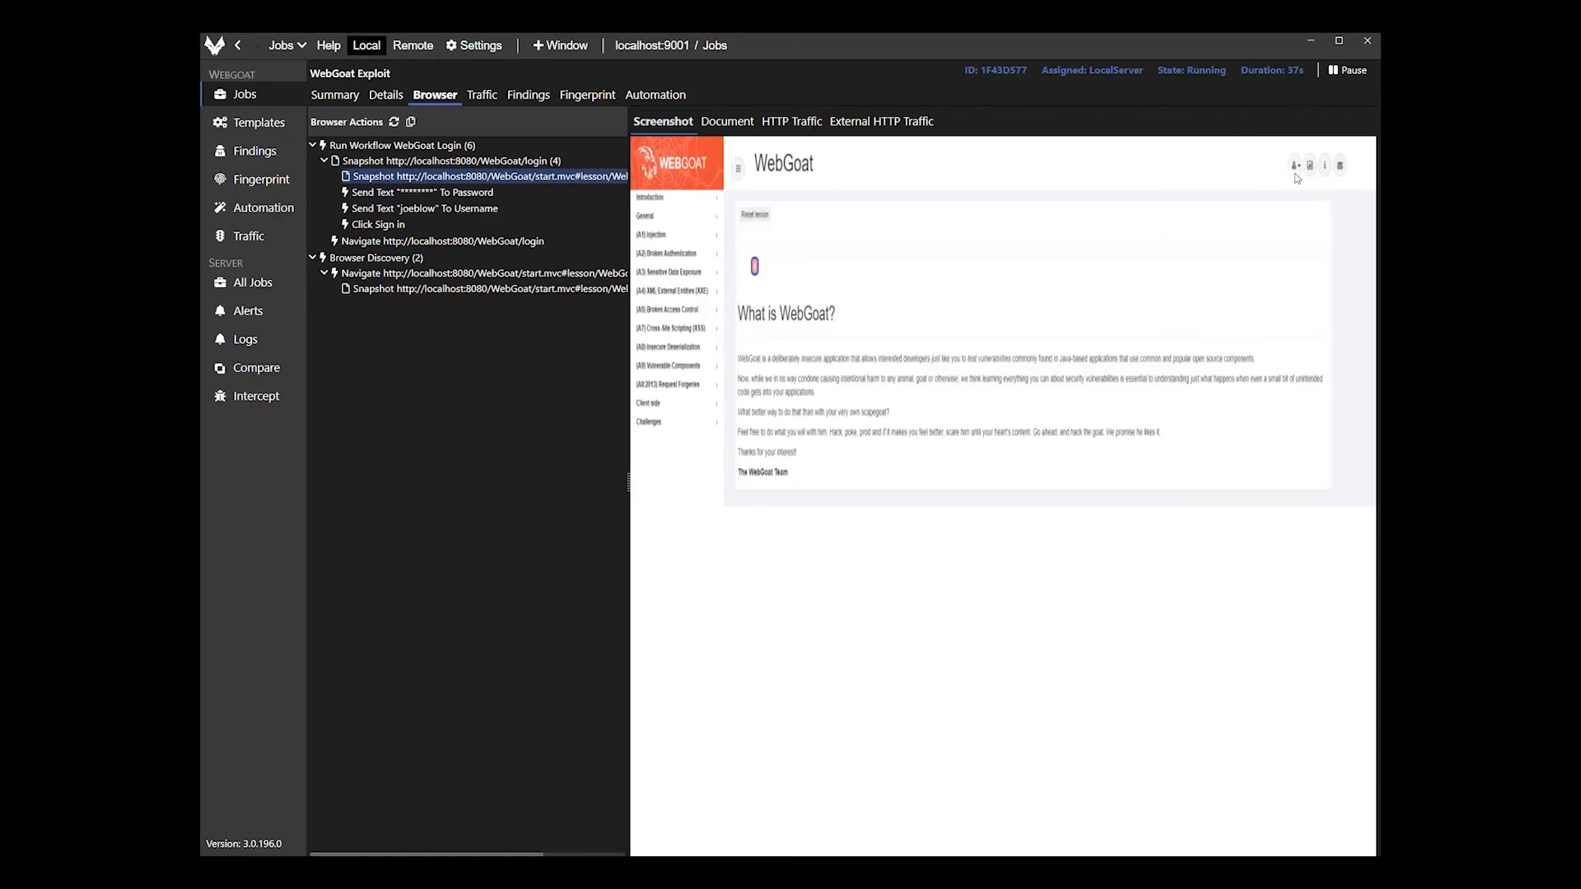
left_click(335, 97)
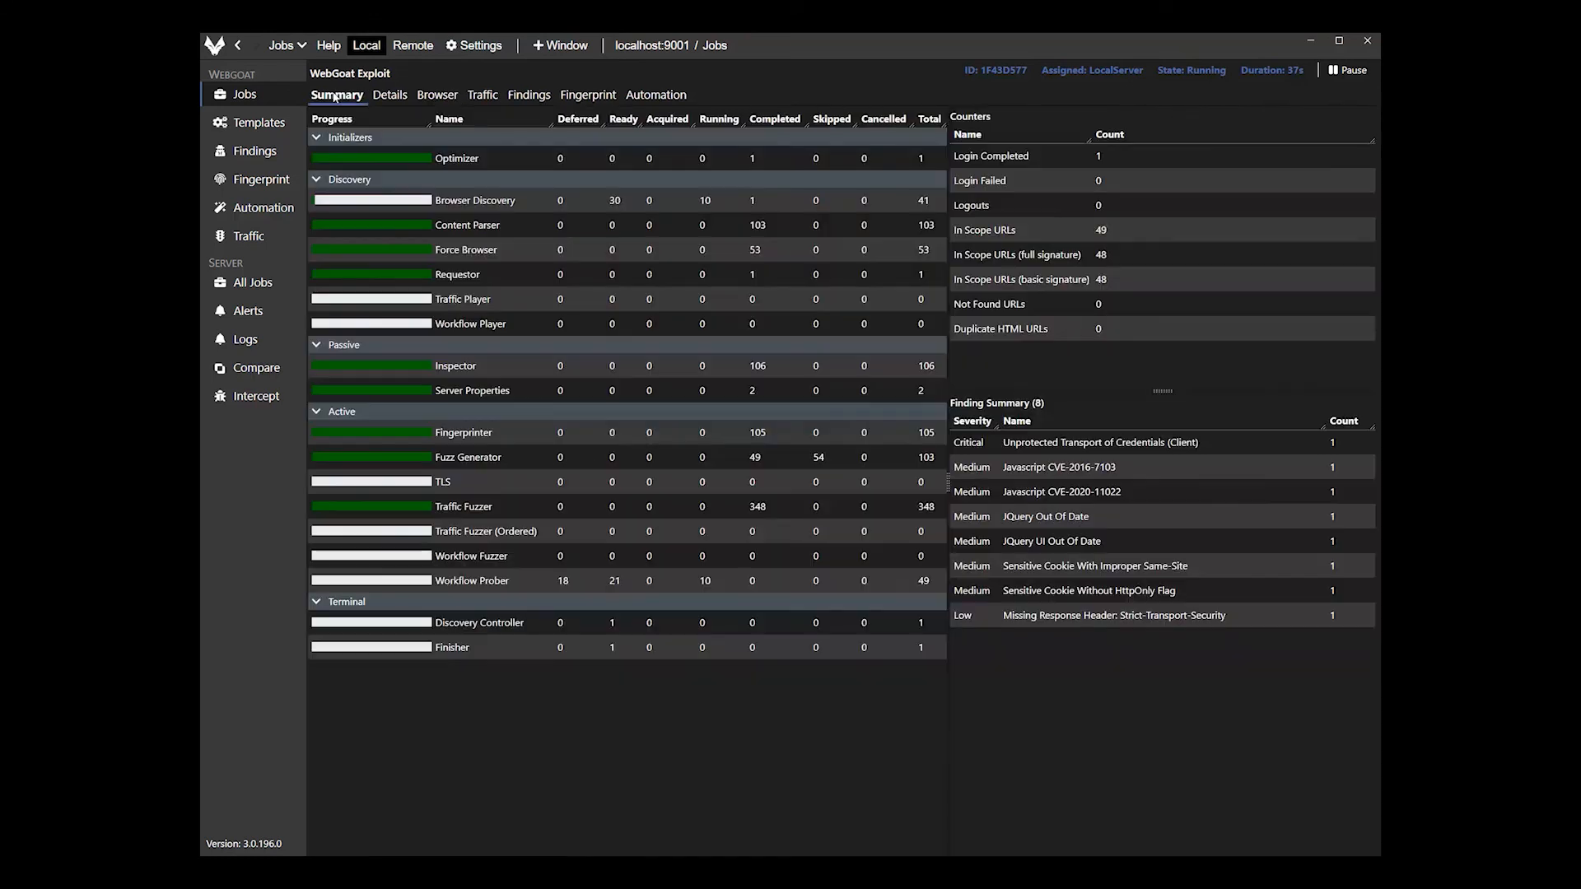